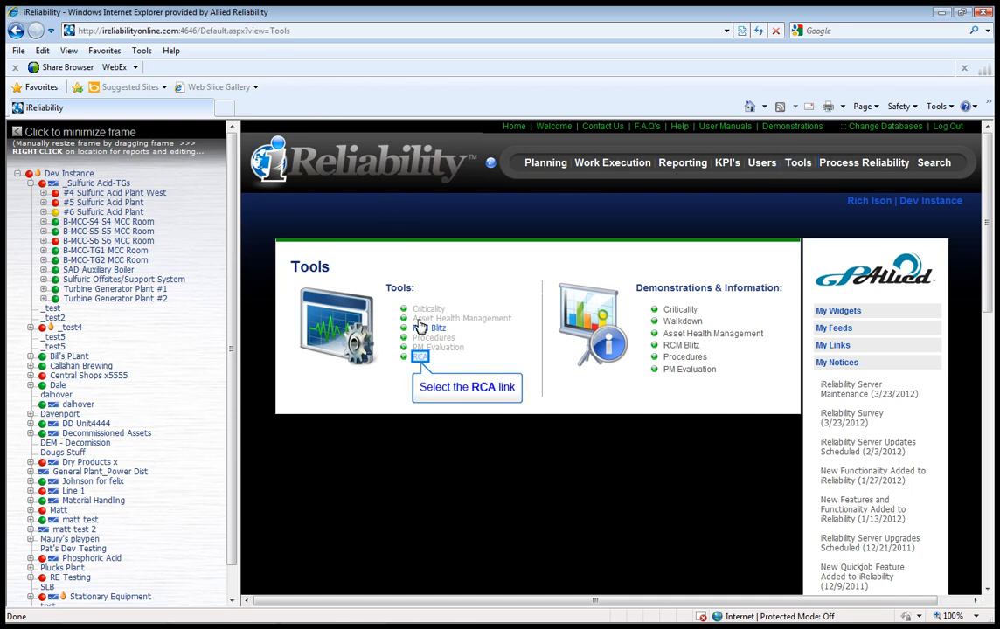
Start a new root cause analysis for the _Sulfuric Acid-TGs location and title it "Example RCA".
click(420, 359)
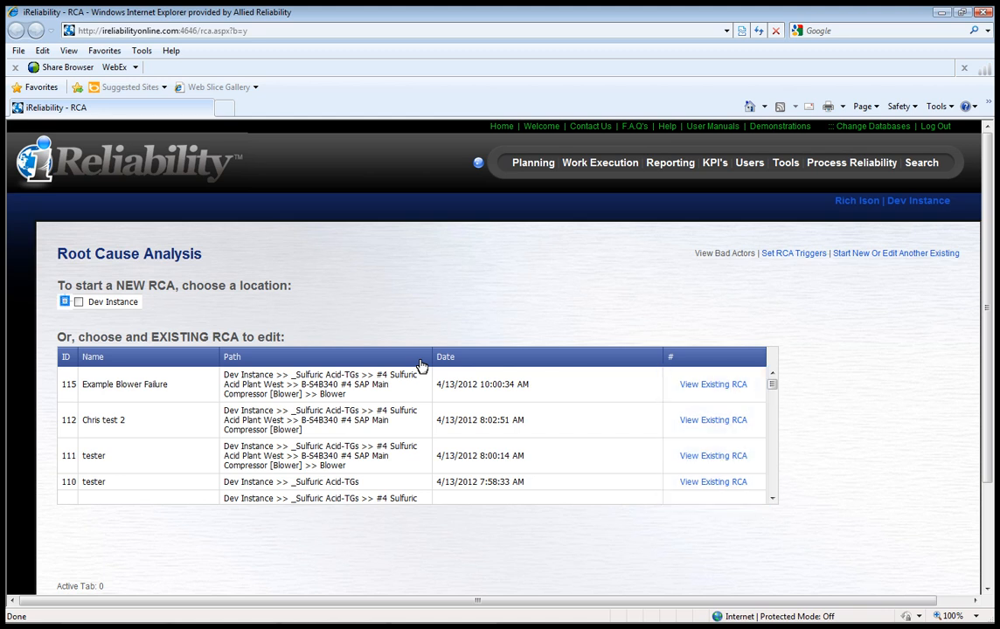
click(65, 303)
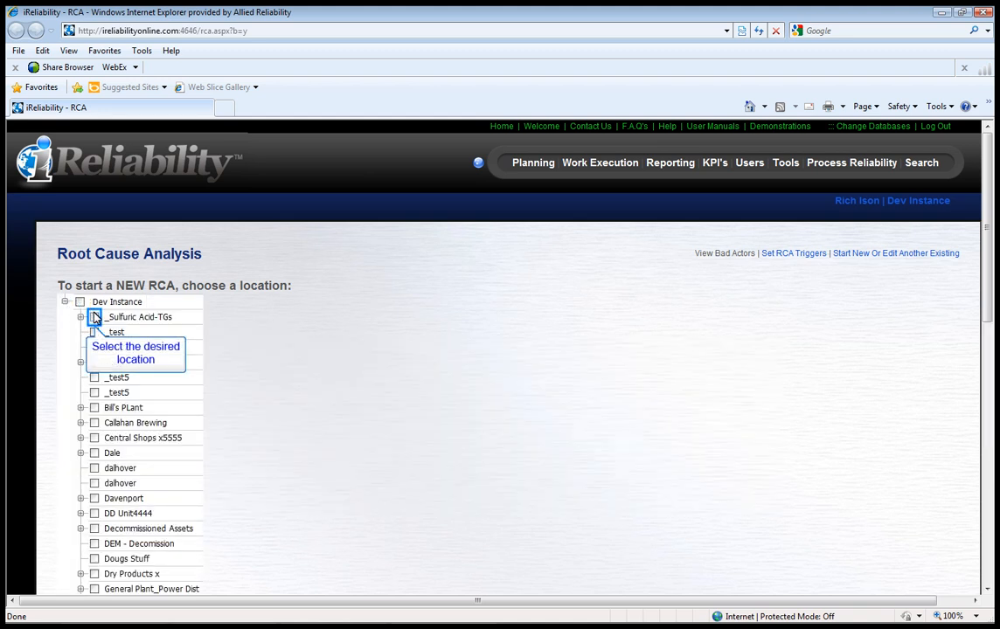
click(94, 317)
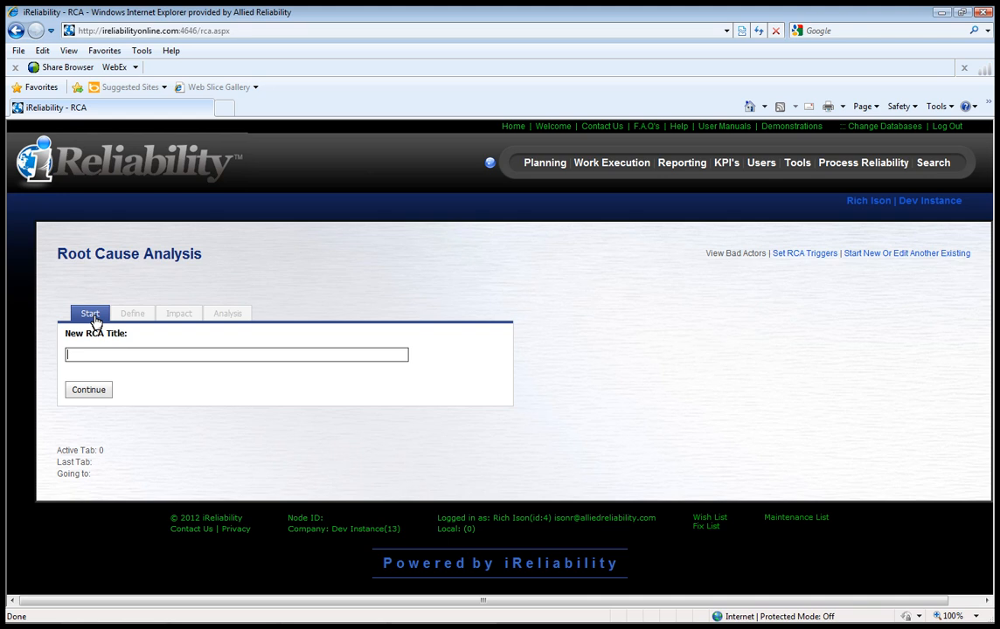
text(Example RCA)
click(99, 393)
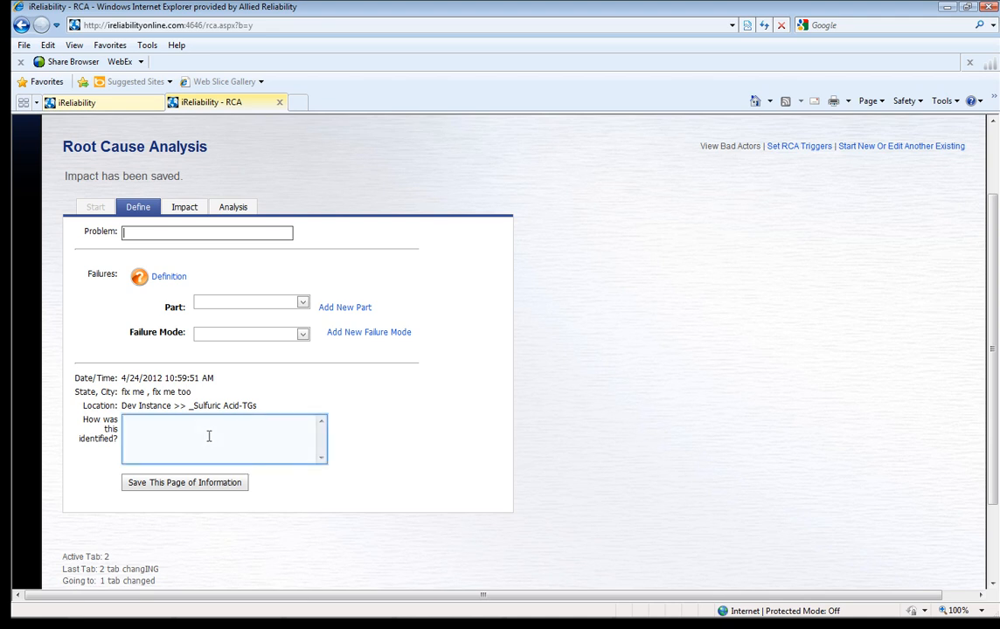
Enter the problem "Air Compressor Failed" and describe how it was identified as "Main line shut down because air compressor failed.".
text(Air Compressor Failed)
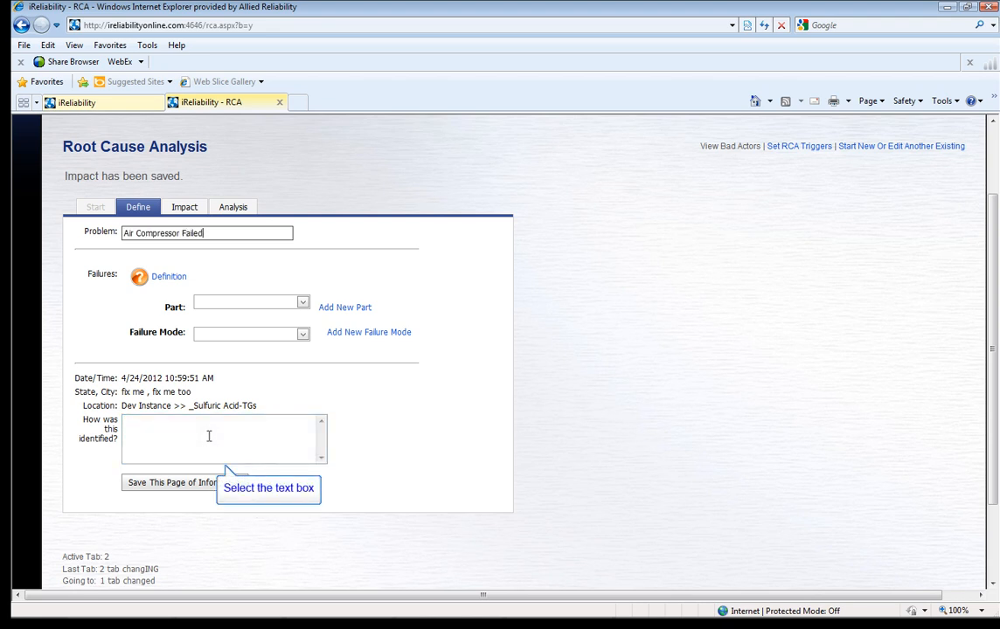
click(209, 436)
text(Main line shut do)
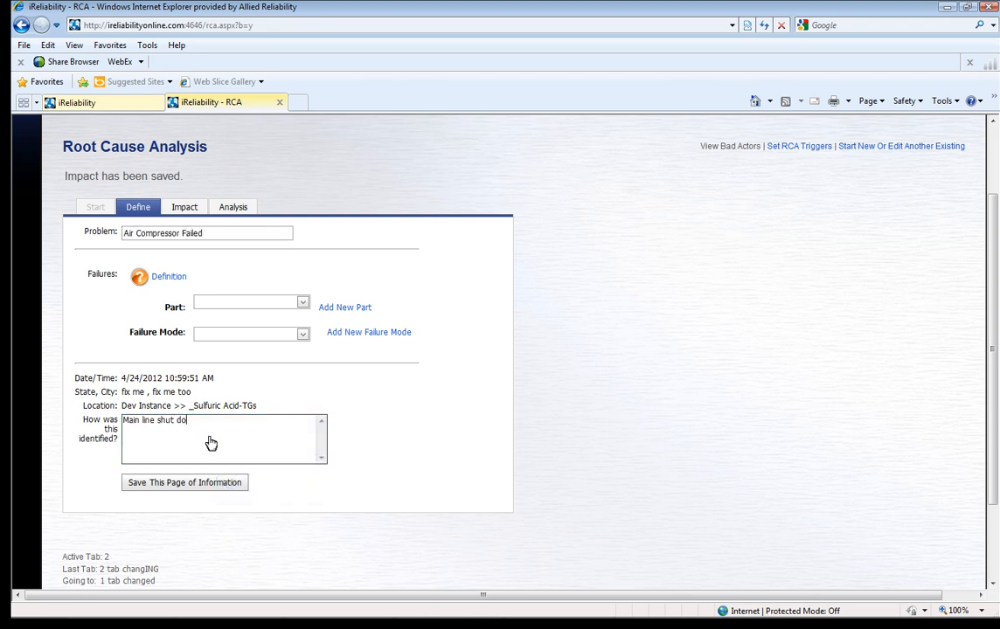
text(wn because air compressor failed.)
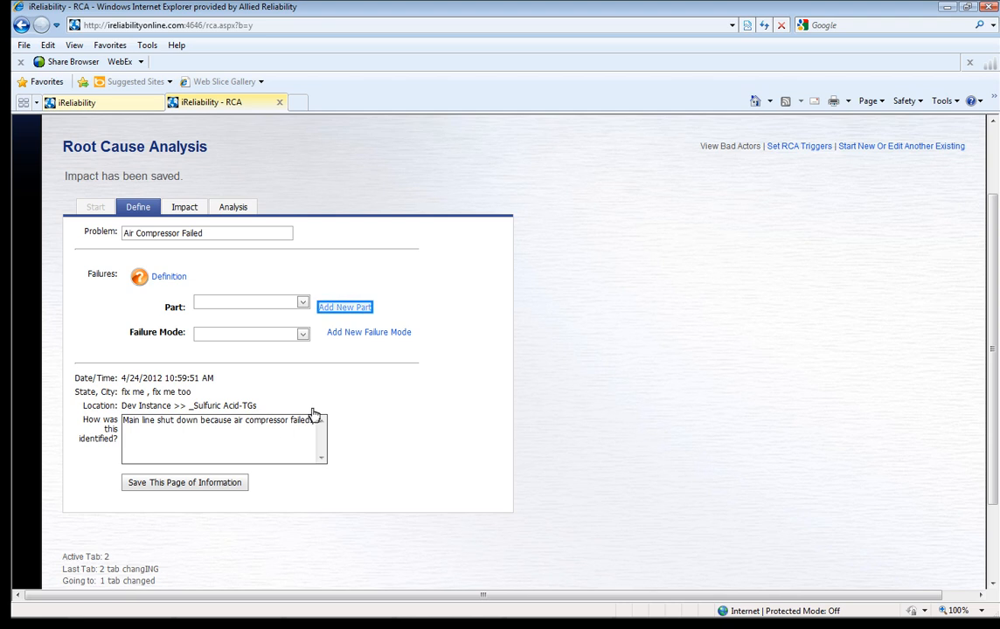
Open the form for adding a new part, close it, and save the problem definition page.
click(356, 308)
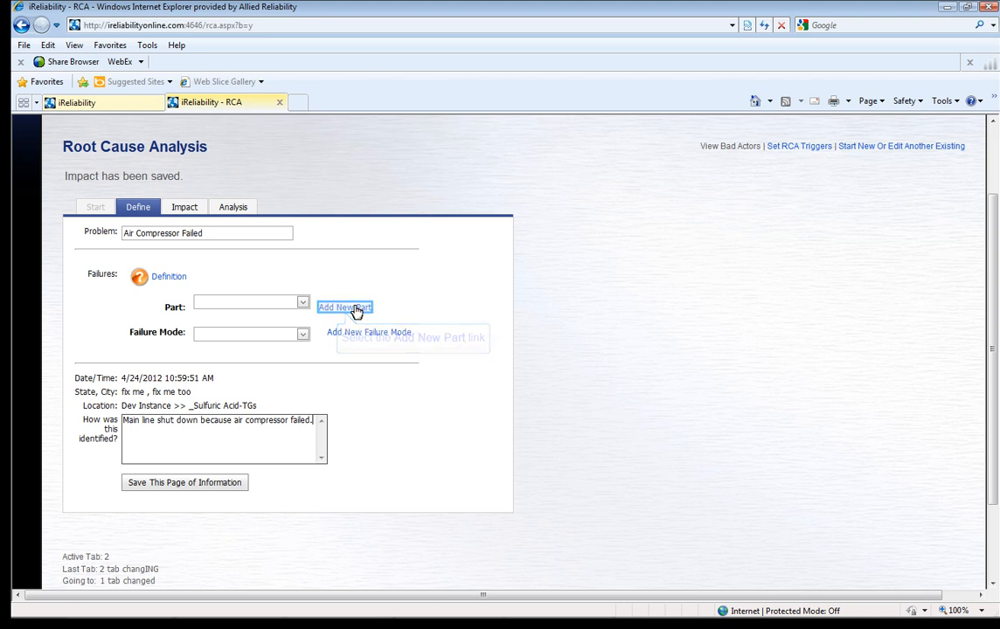
click(439, 347)
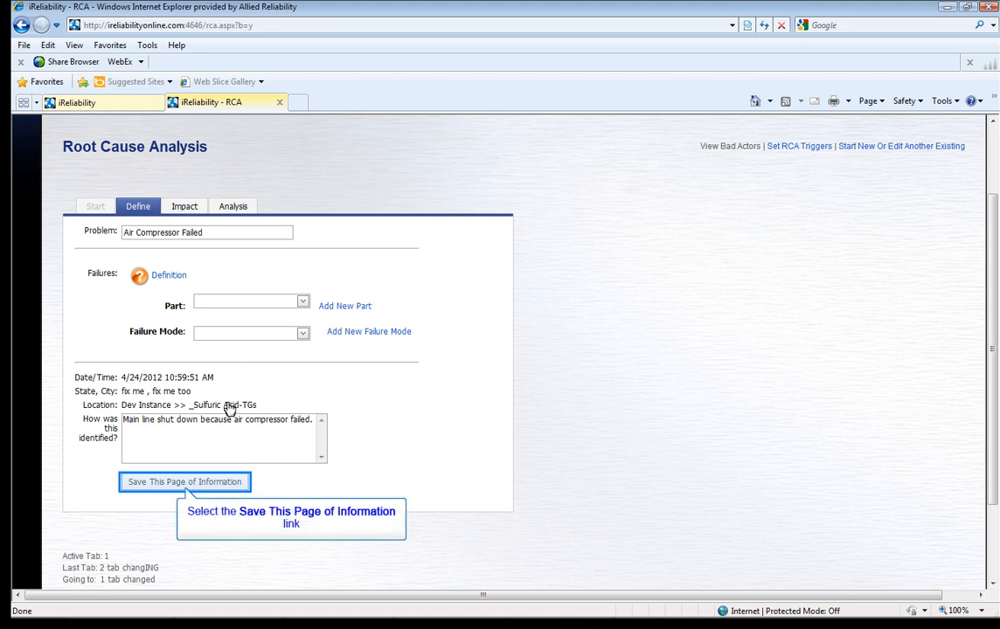
click(221, 487)
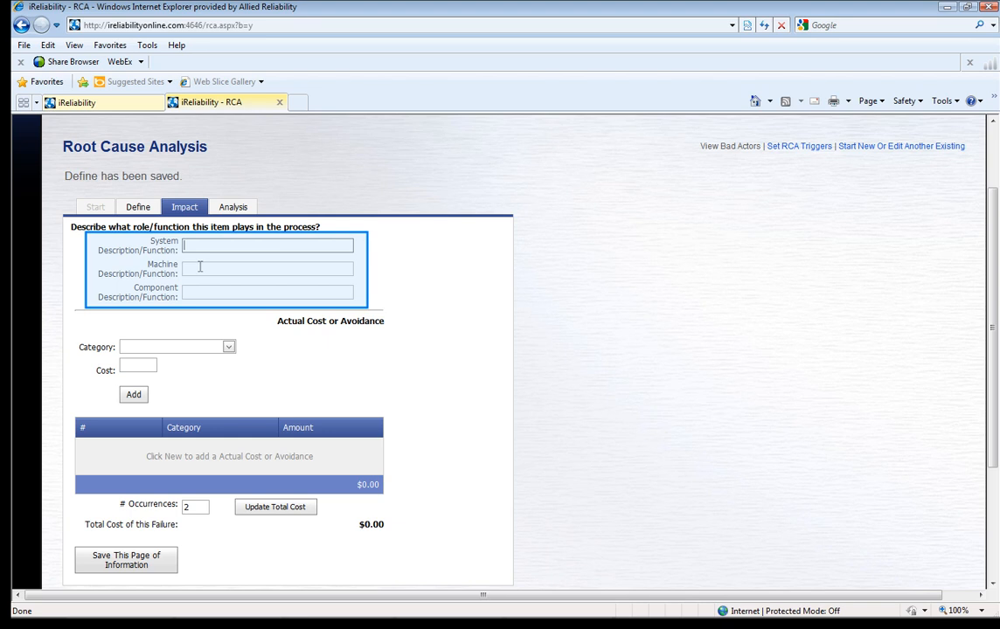
Describe the system as "Supply main line with compressed air", the machine as "Air Compressor" and the component as "Air End - Screw Type".
text(Supply main line with compressed air)
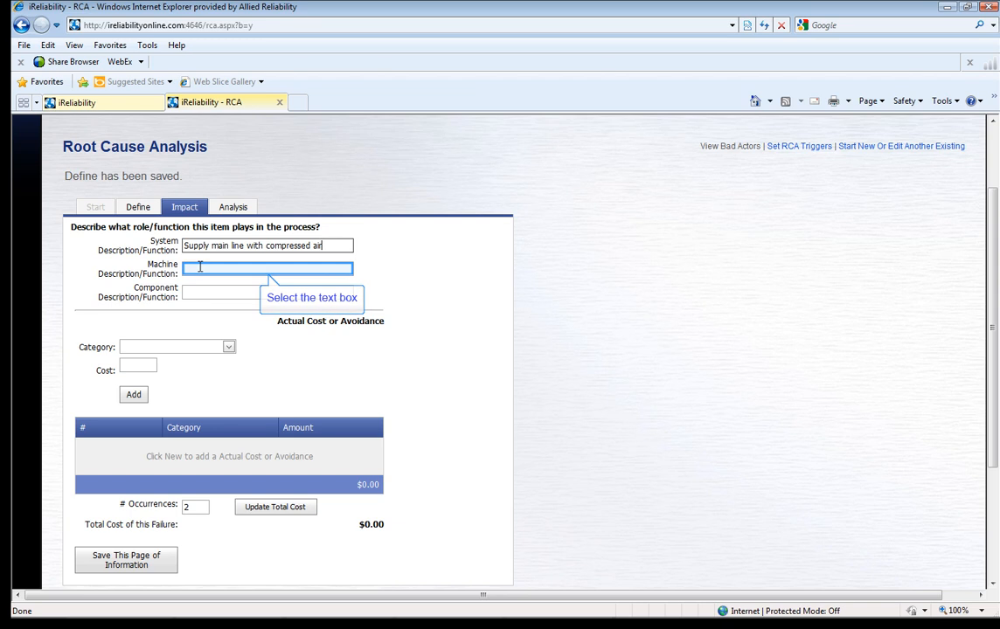
click(201, 267)
text(Air Compressor)
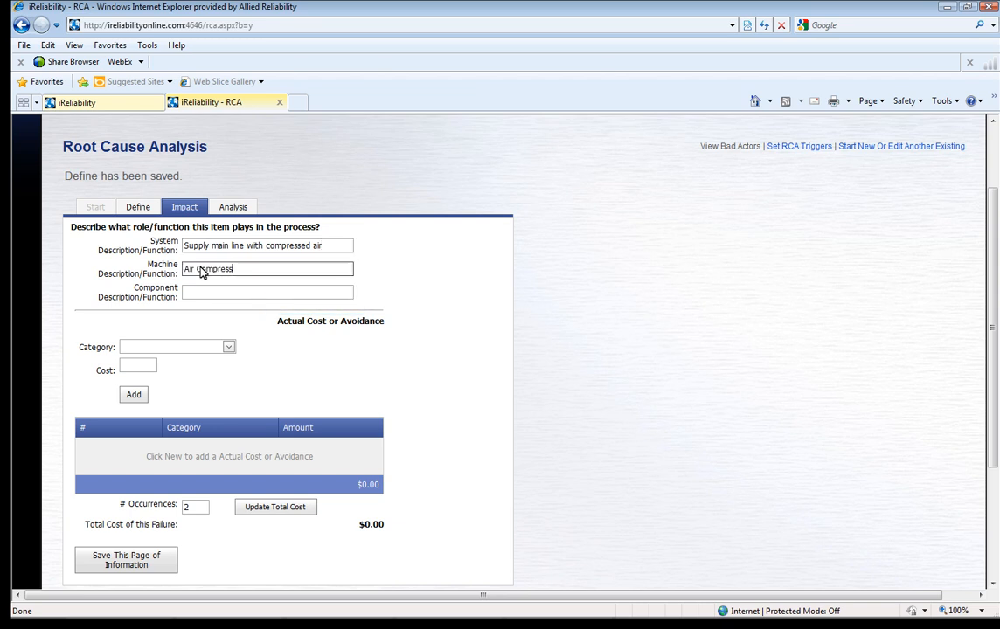
click(197, 295)
text(Air End - S)
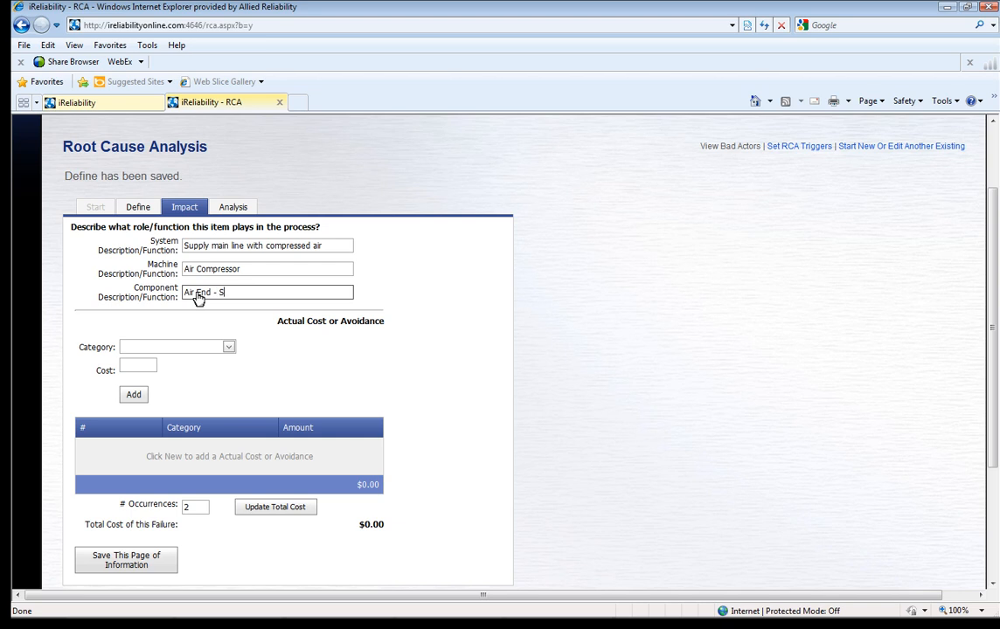
text(crew Type)
Add a cost of 20000 in the Property, Equipment & Materials category.
click(228, 348)
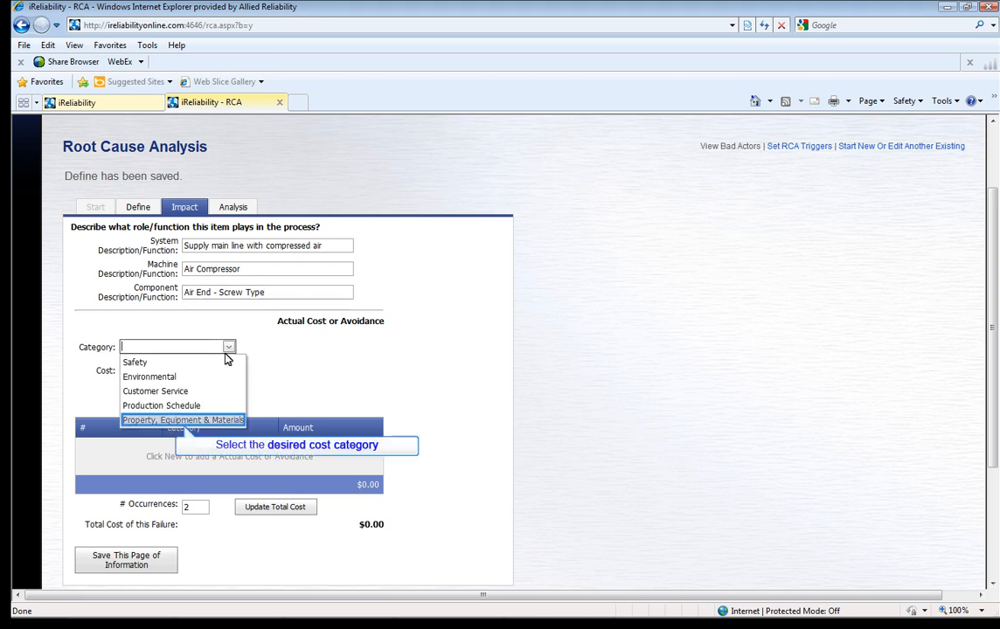
click(224, 422)
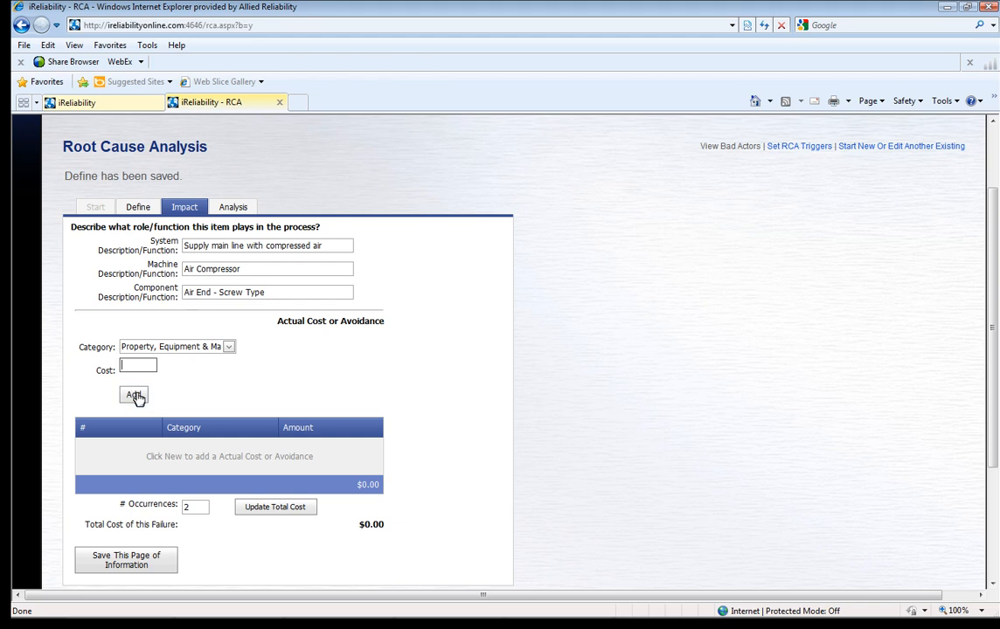
text(20000)
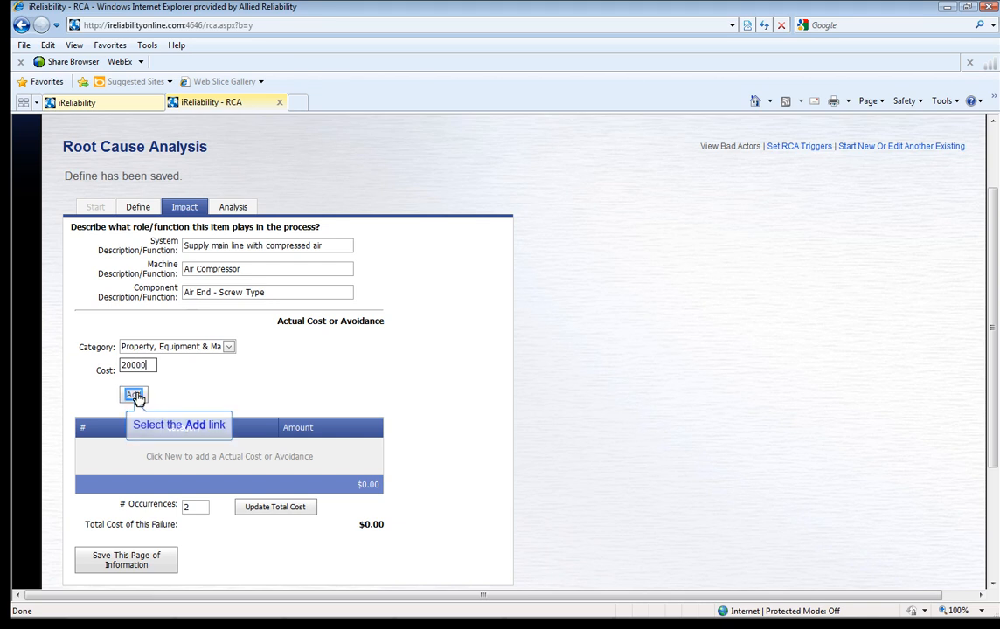
click(134, 395)
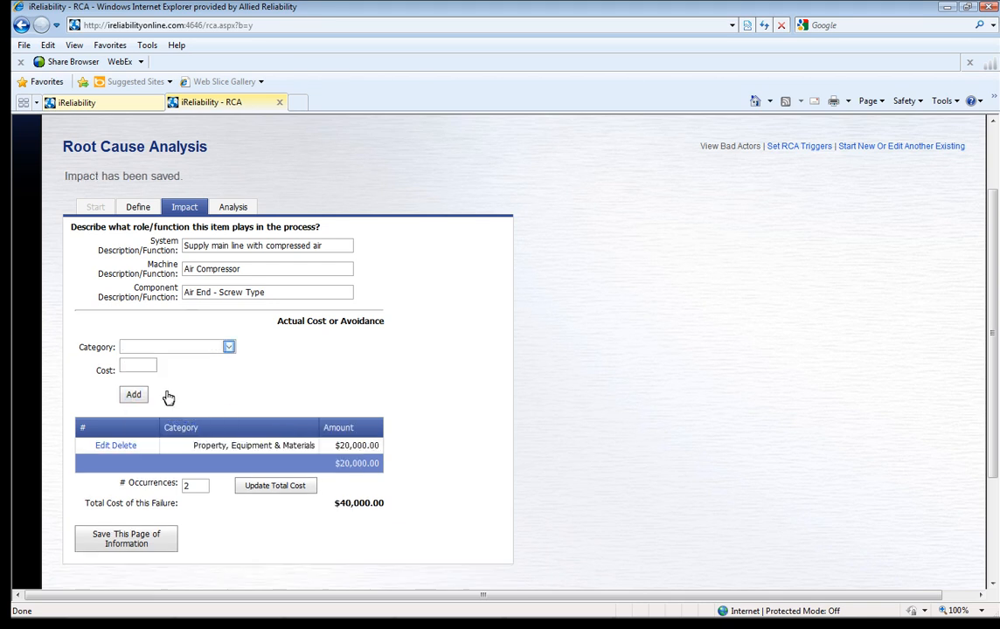
Add a cost of 10000 in the Production Schedule category.
click(229, 348)
click(196, 406)
text(10000)
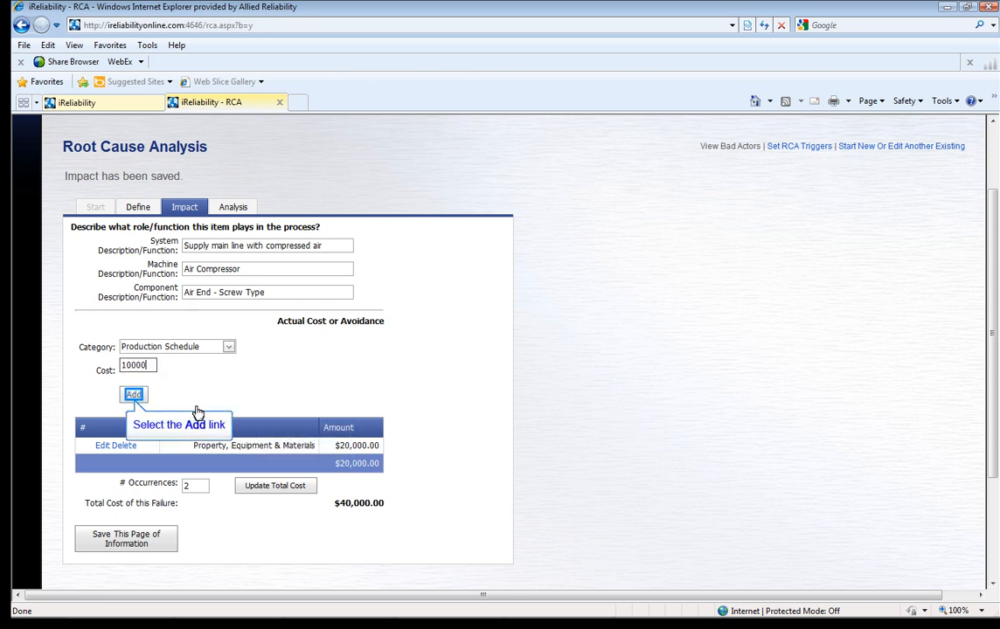
click(133, 396)
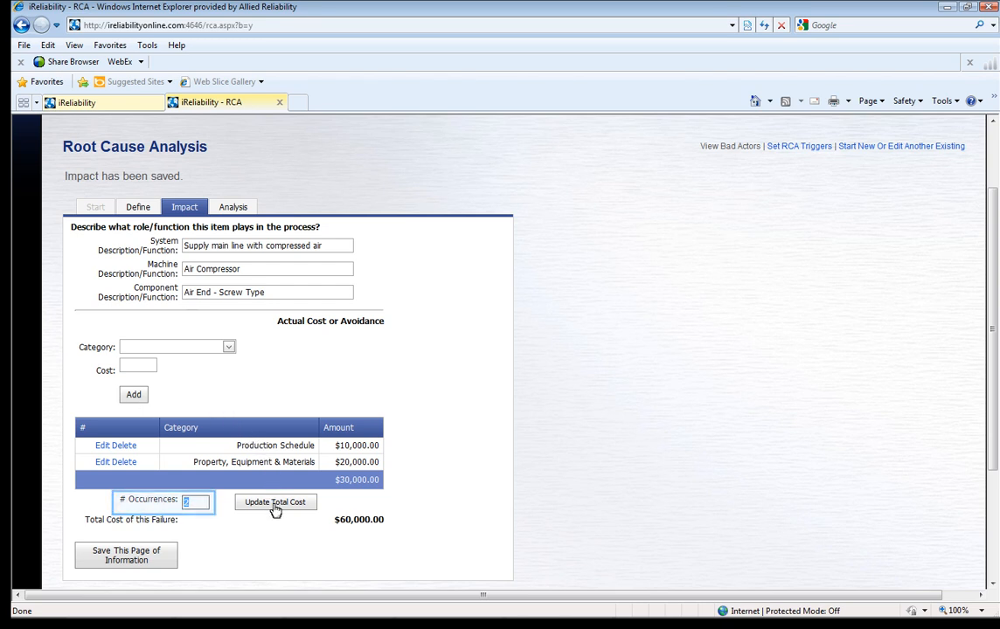
Set the number of occurrences to 1, update the total cost and save the impact information.
text(1)
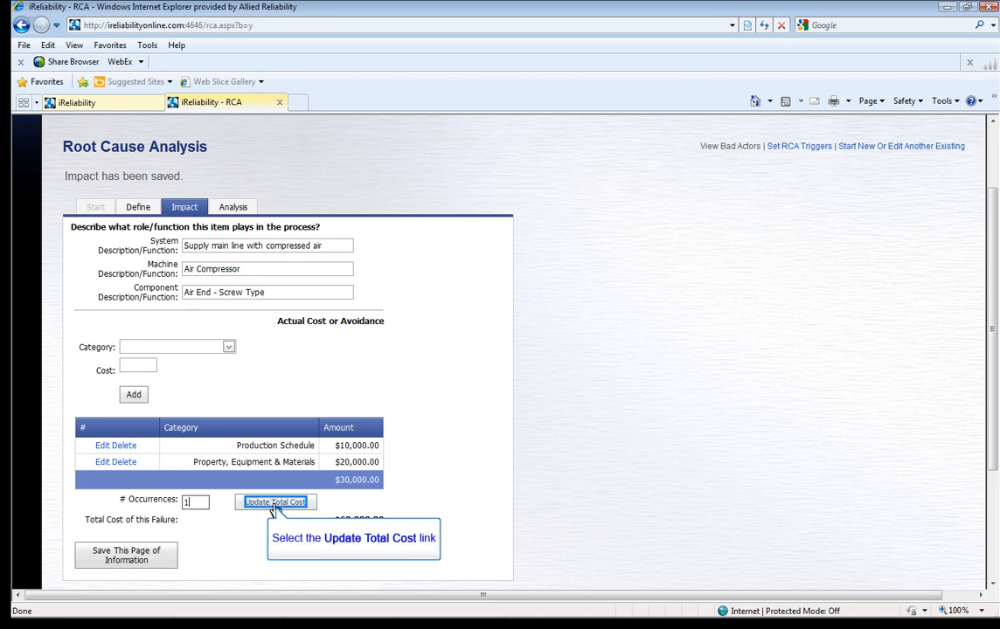
click(274, 504)
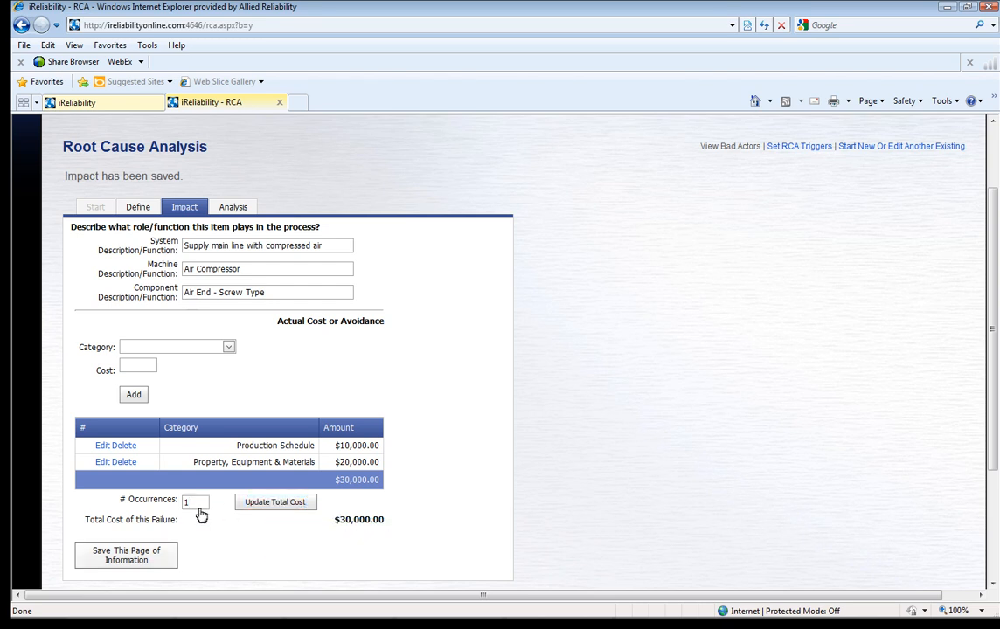
click(131, 557)
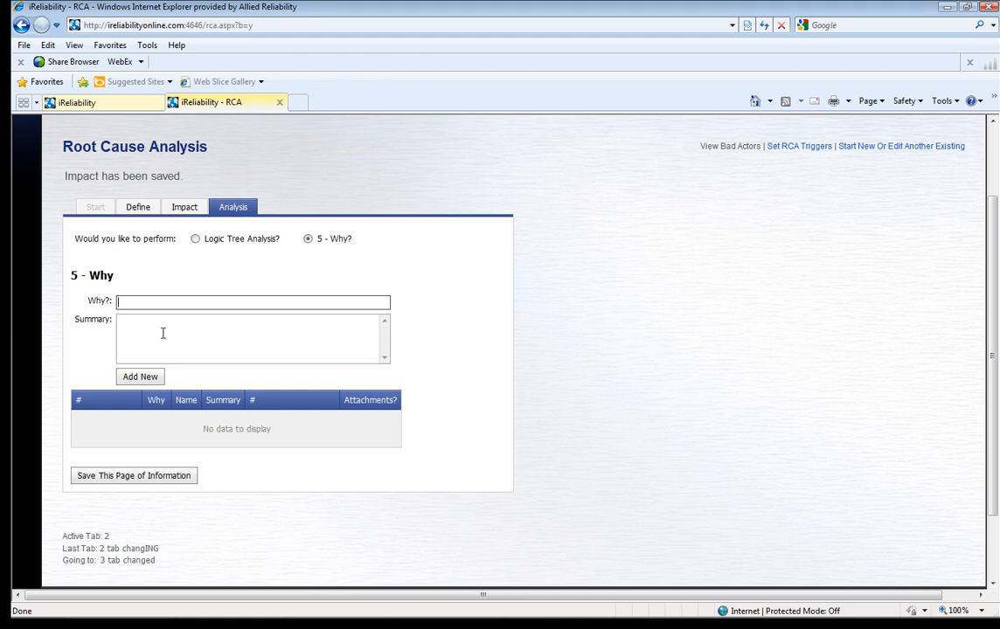
Add the first why, "Air End Locked Up", with the summary "Compressor failed because the air end locked up.".
text(Air End Locked Up)
click(163, 333)
text(Compressor failed because the air end locked up.)
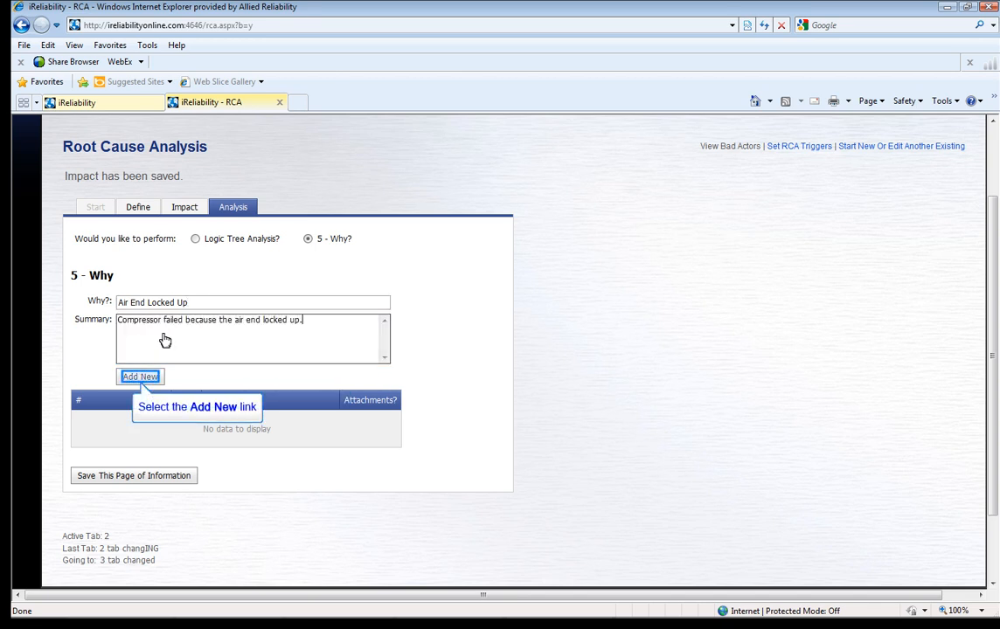
click(149, 378)
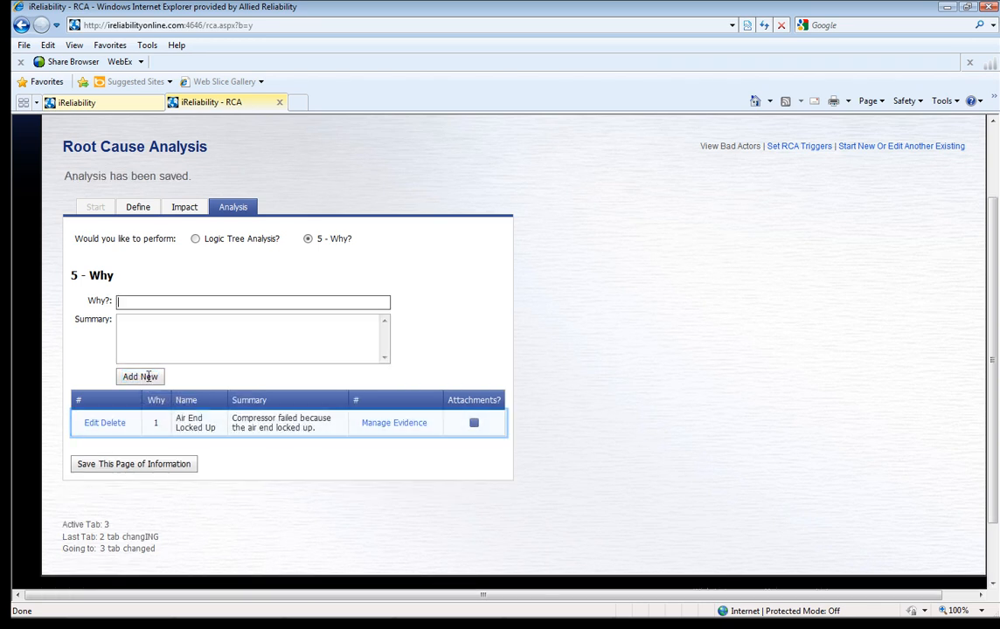
Add the second why, "Bearing failed", with the summary "Summary here if desired".
text(Be)
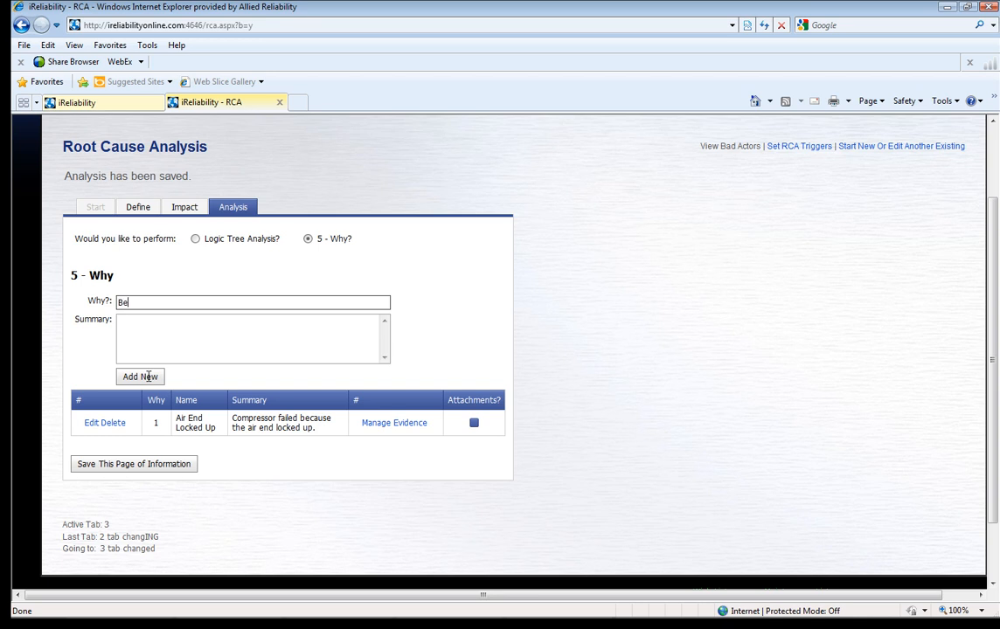
text(aring failed)
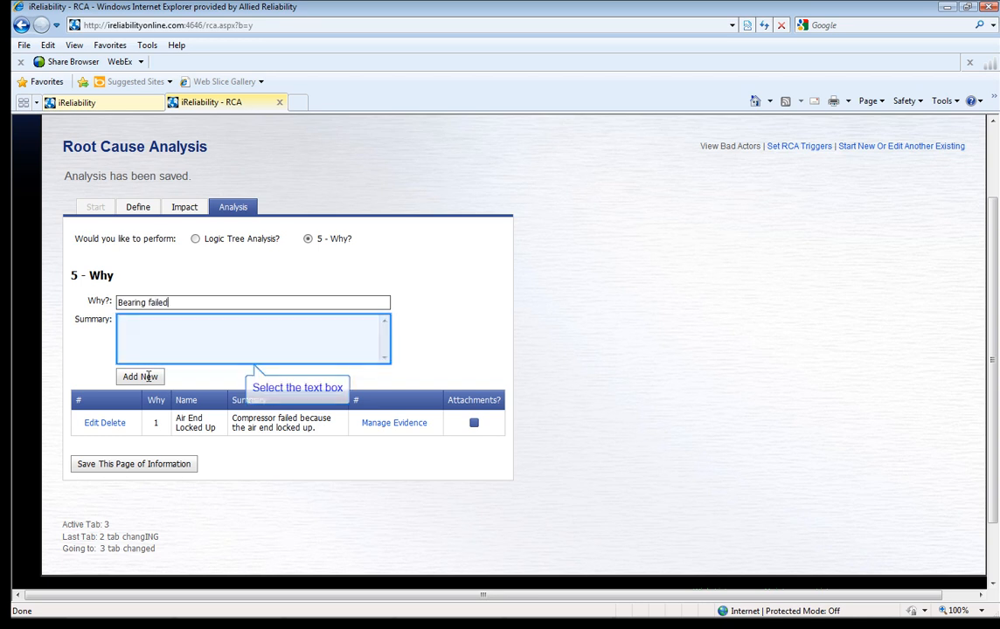
click(133, 325)
text(Summary her)
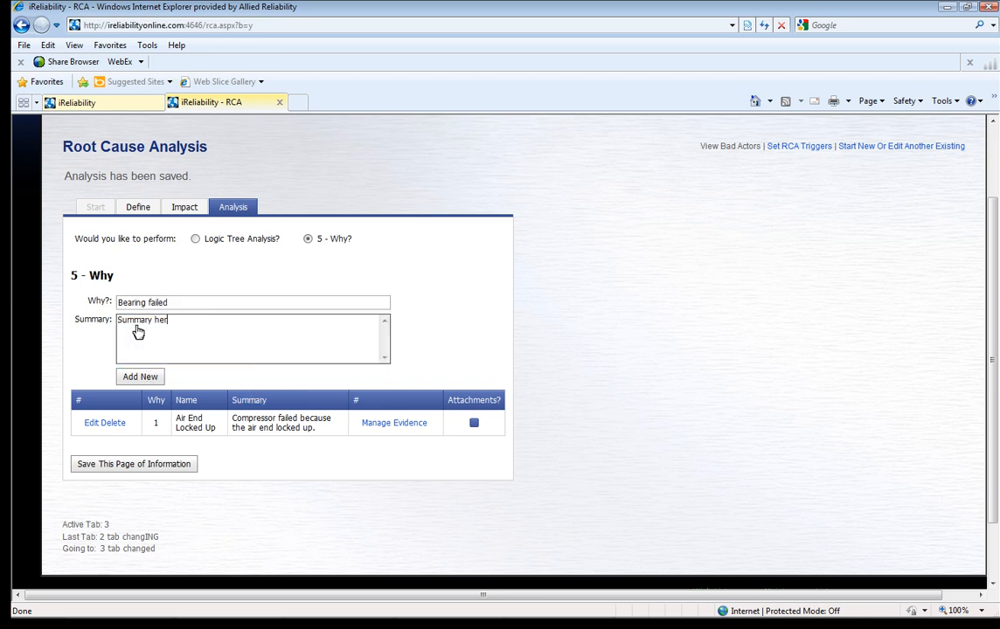
text(e if desired)
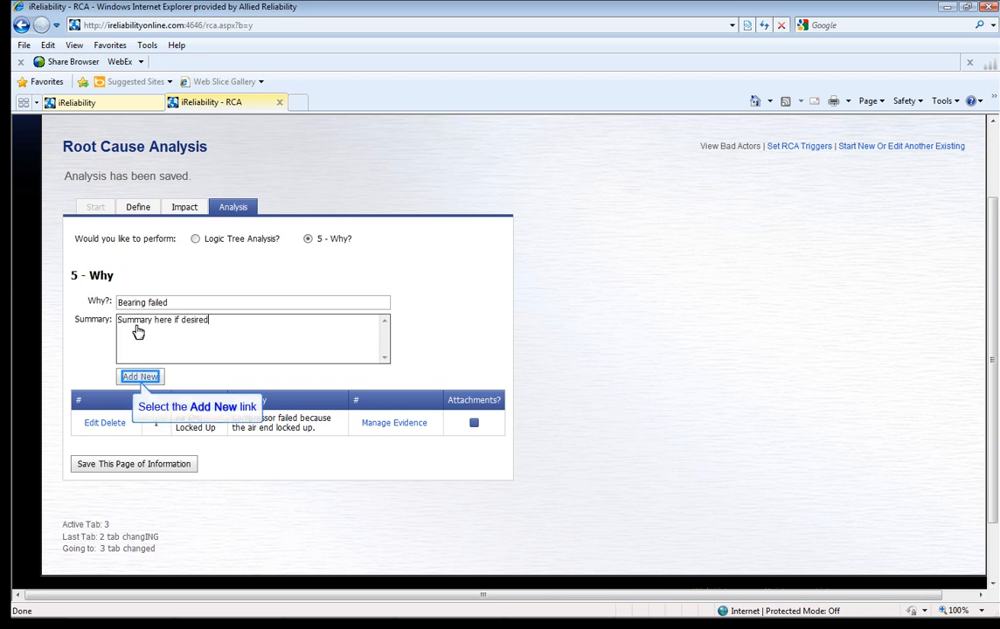
click(142, 376)
Add the third why, "Lack of Lubrication", with the summary "Summary here if desired".
text(Lack of Lubr)
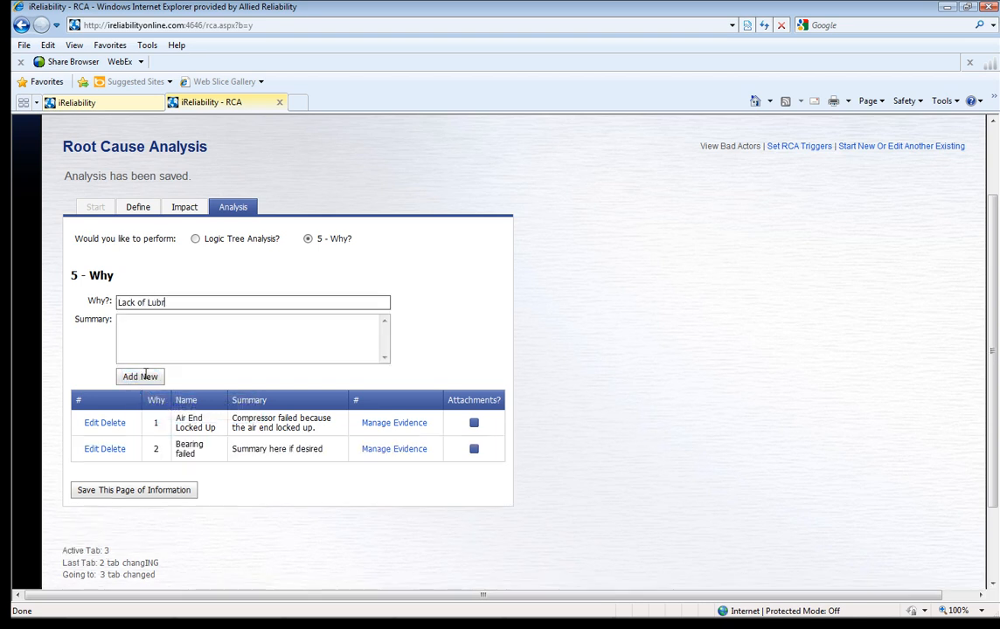
text(ication)
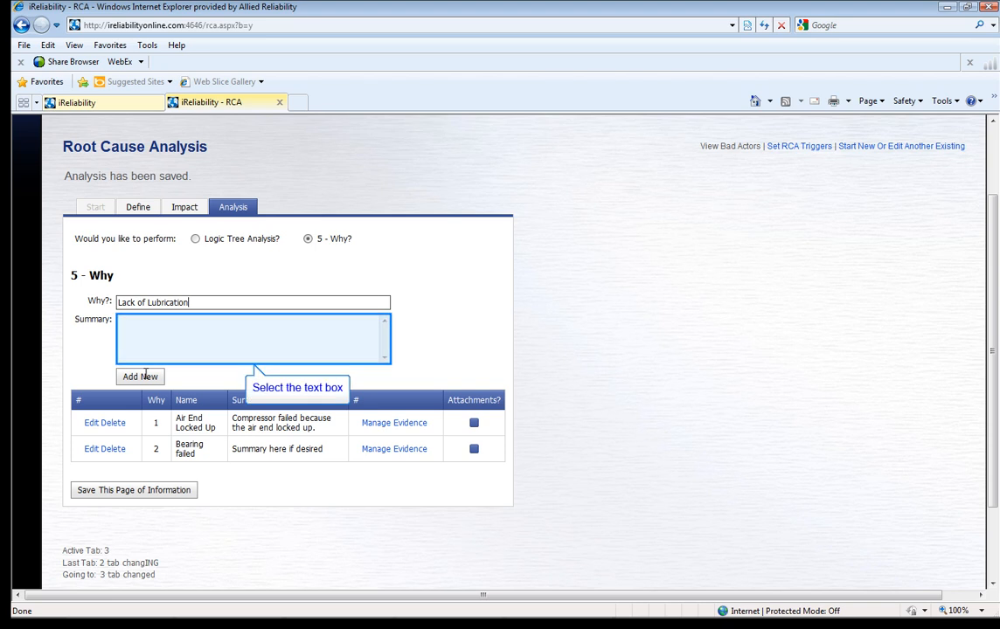
click(139, 327)
text(Summary here )
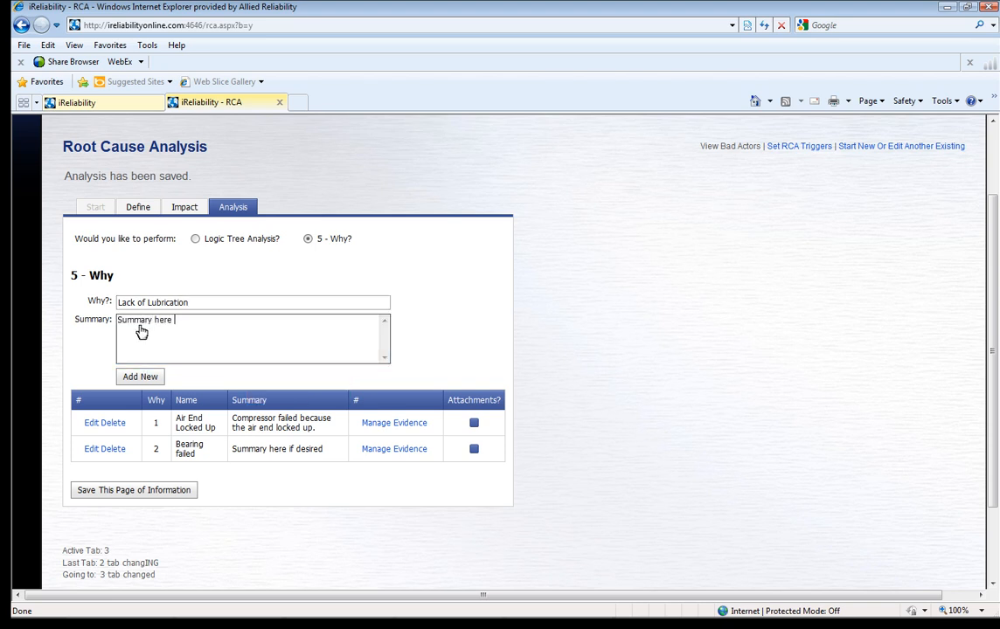
text(if desired)
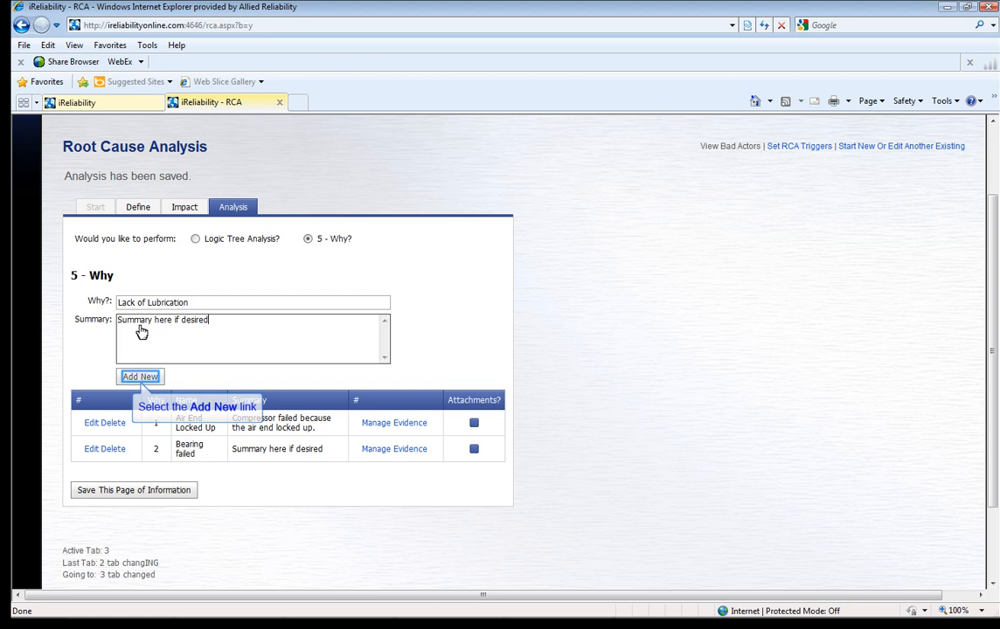
click(144, 377)
Add the fourth why, "No Lubrication Program in Place", with the summary "Summary here if desired".
text(No Lubrication Program in)
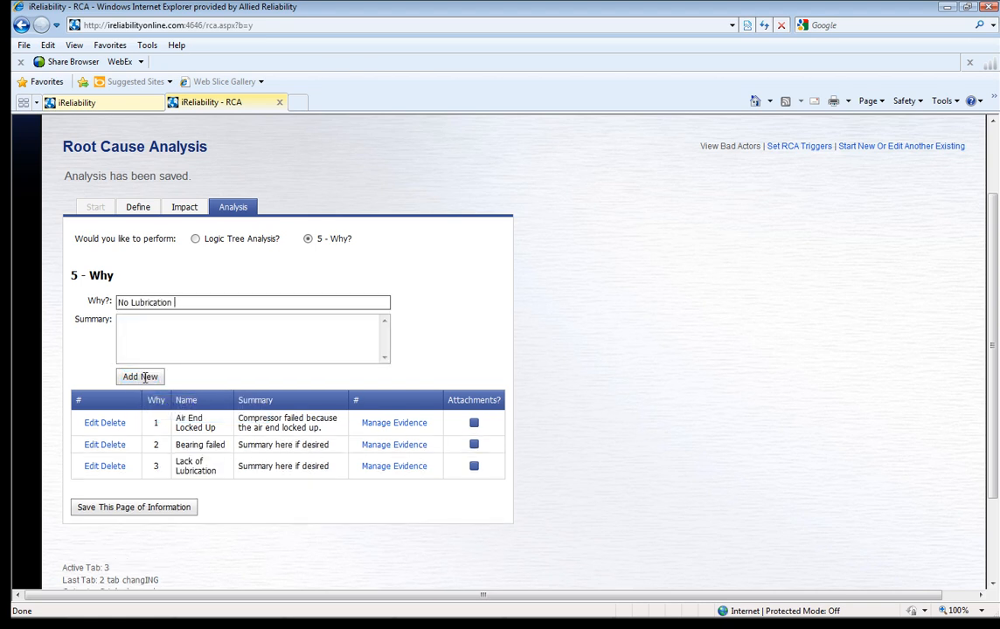
text(e)
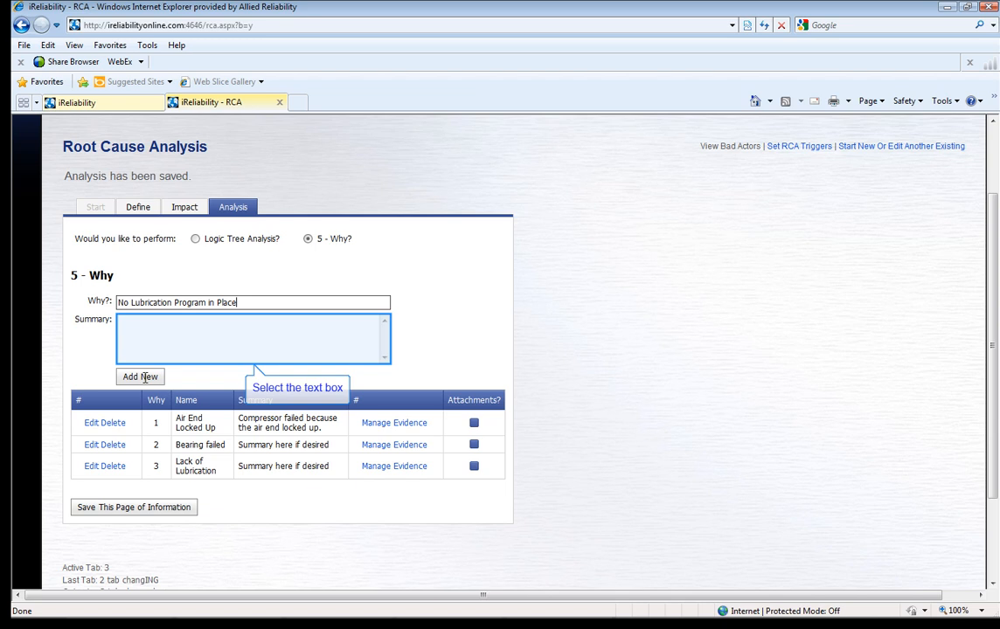
click(143, 332)
text(Summary here)
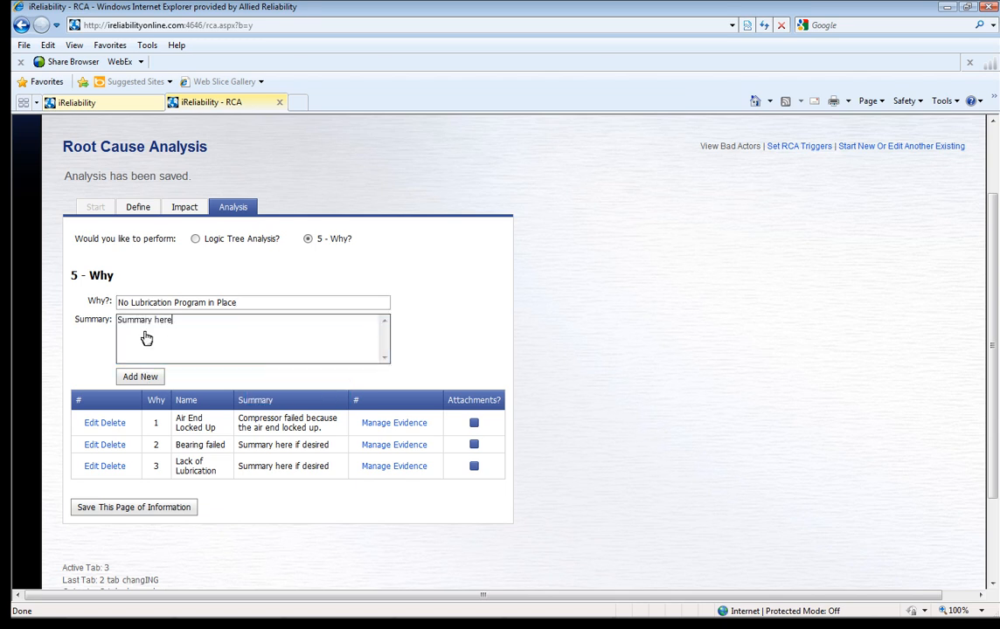
text( if desired)
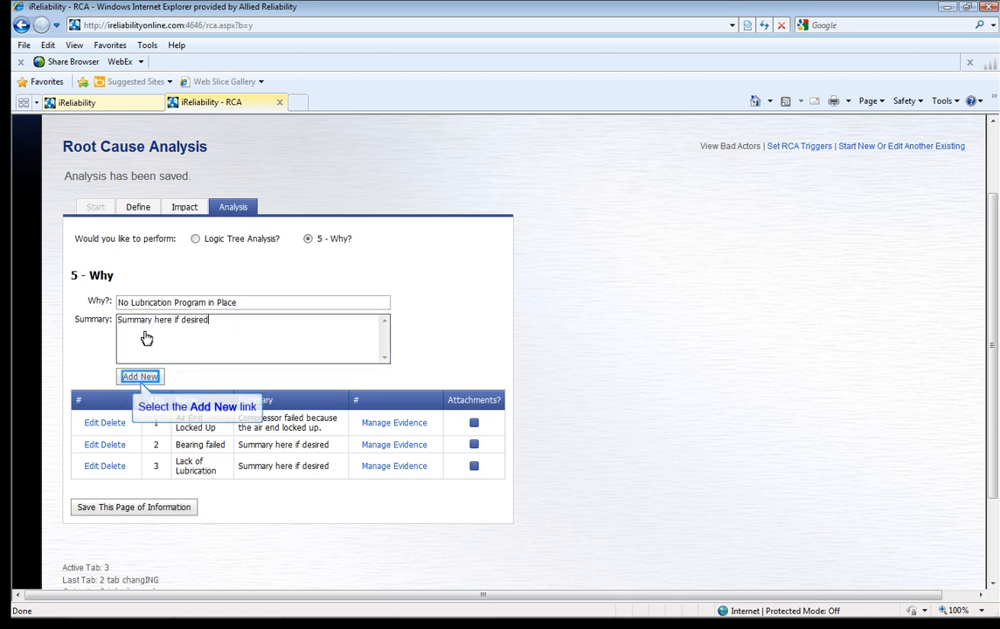
click(153, 381)
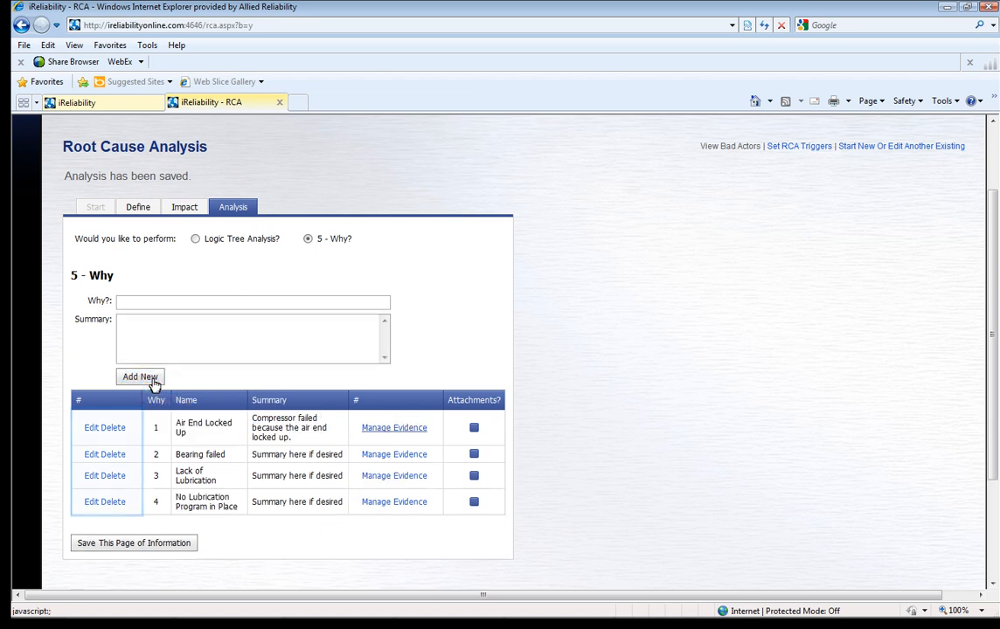
Describe image evidence for the first why as "Vibration Spectrum", type Measurement Data, with the description "Vibration data collected on 04/24/12".
click(394, 428)
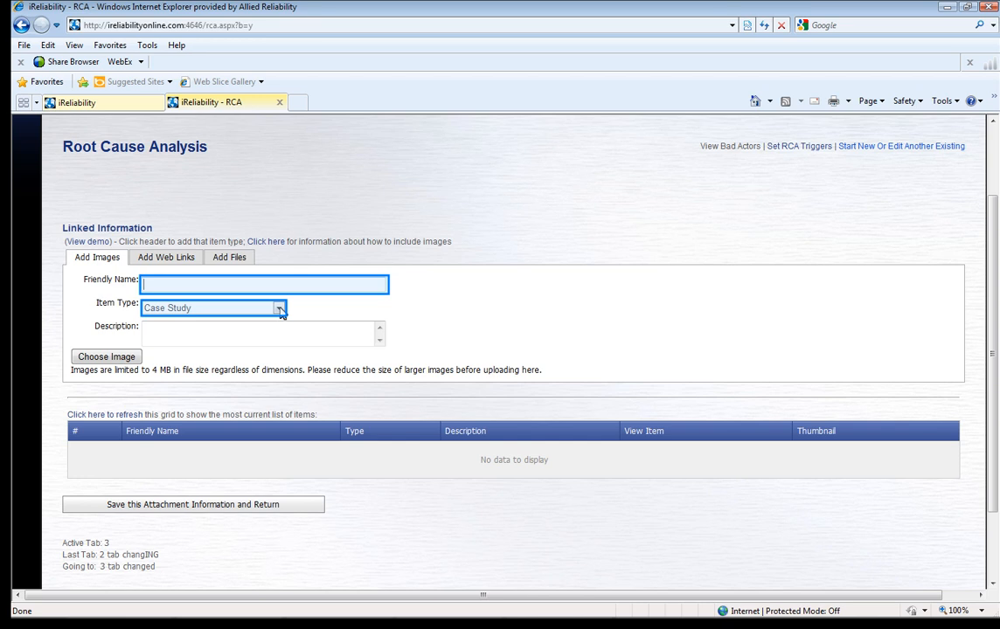
text(Vibrati)
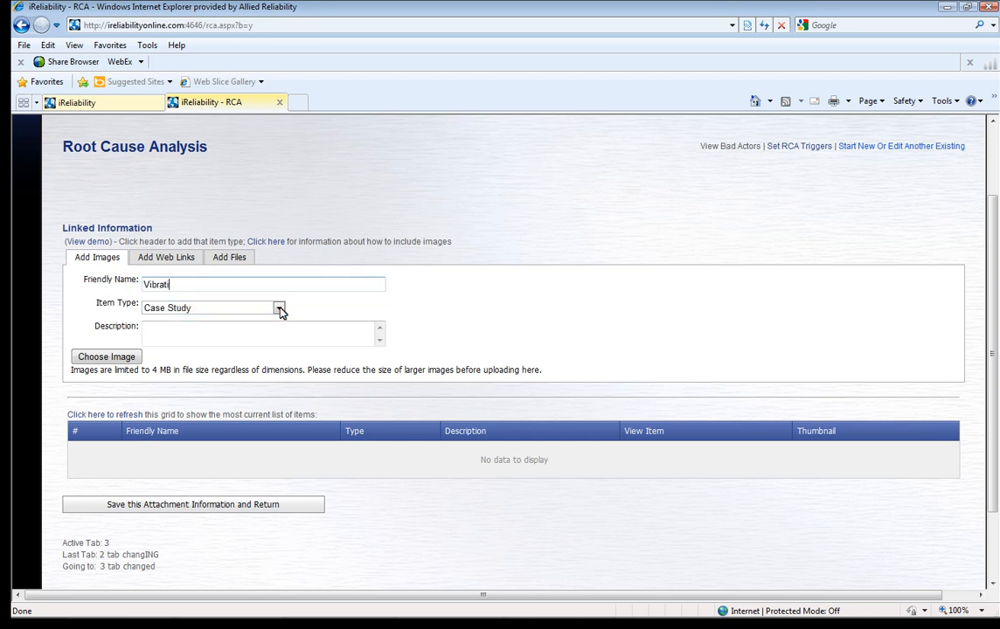
text(on Spectrum)
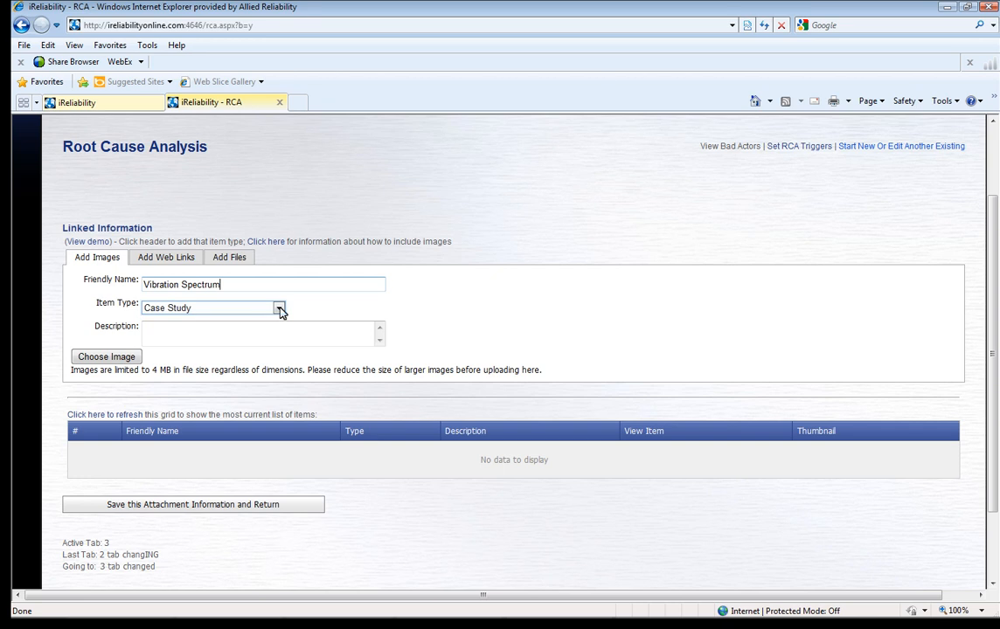
click(279, 309)
click(252, 354)
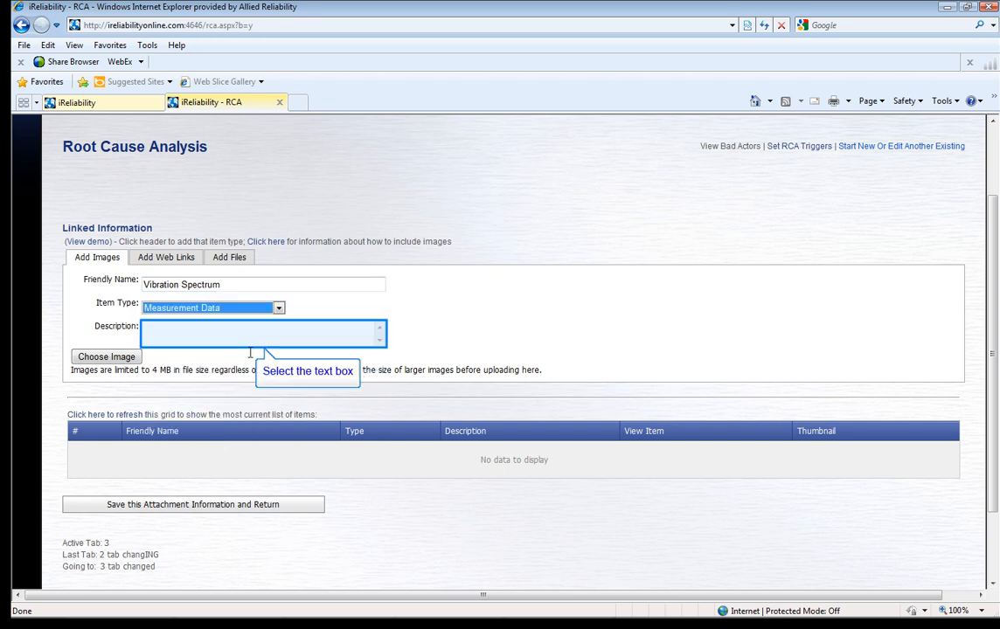
click(228, 333)
text(Vibration data )
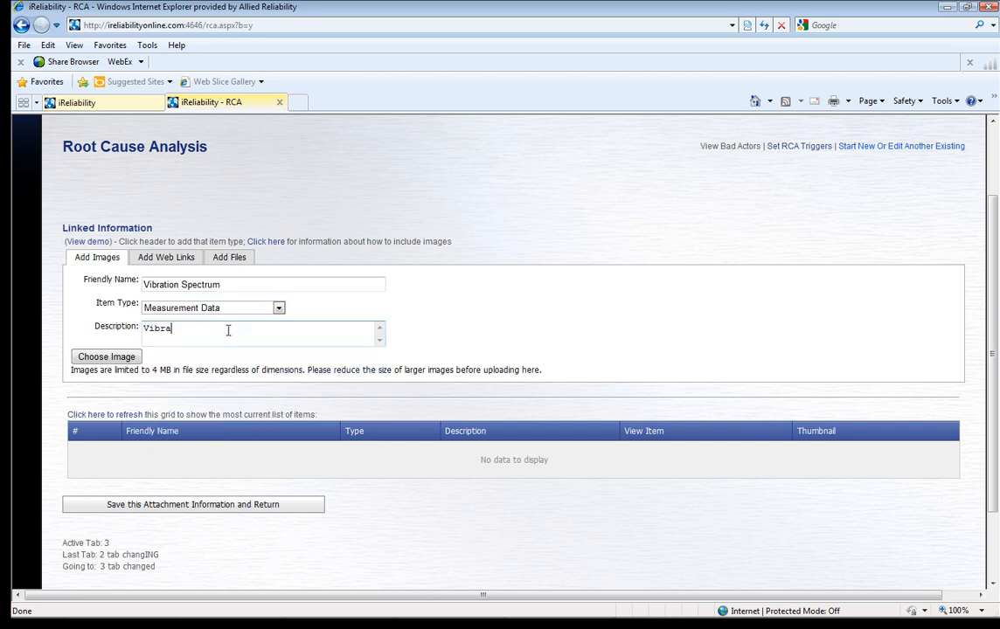
text(collected on 04/24/12)
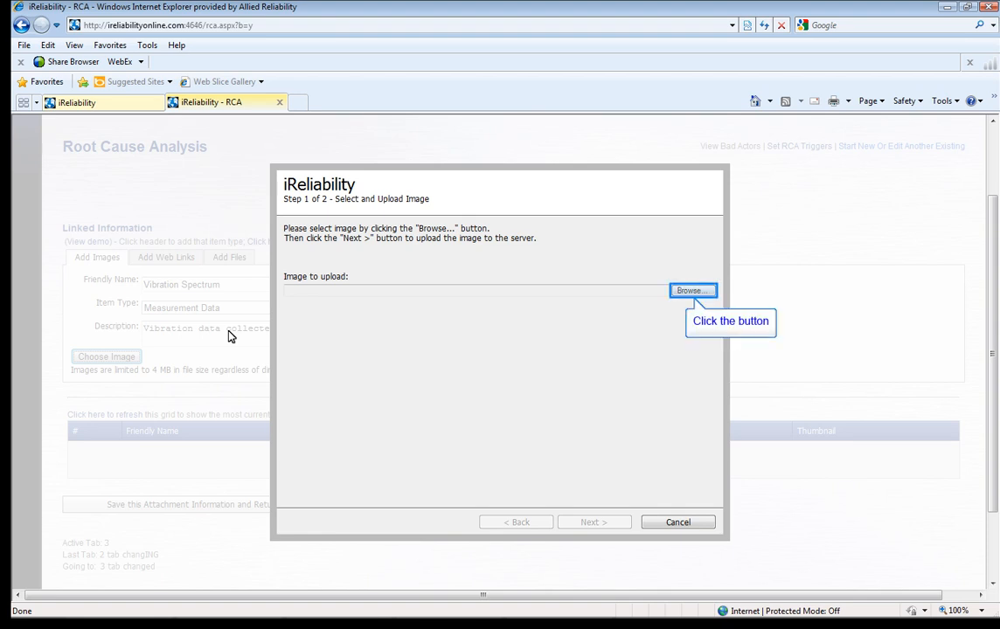
Upload "vib spectrum.gif" from the Images folder uncropped as the evidence image and save the attachment information.
click(692, 291)
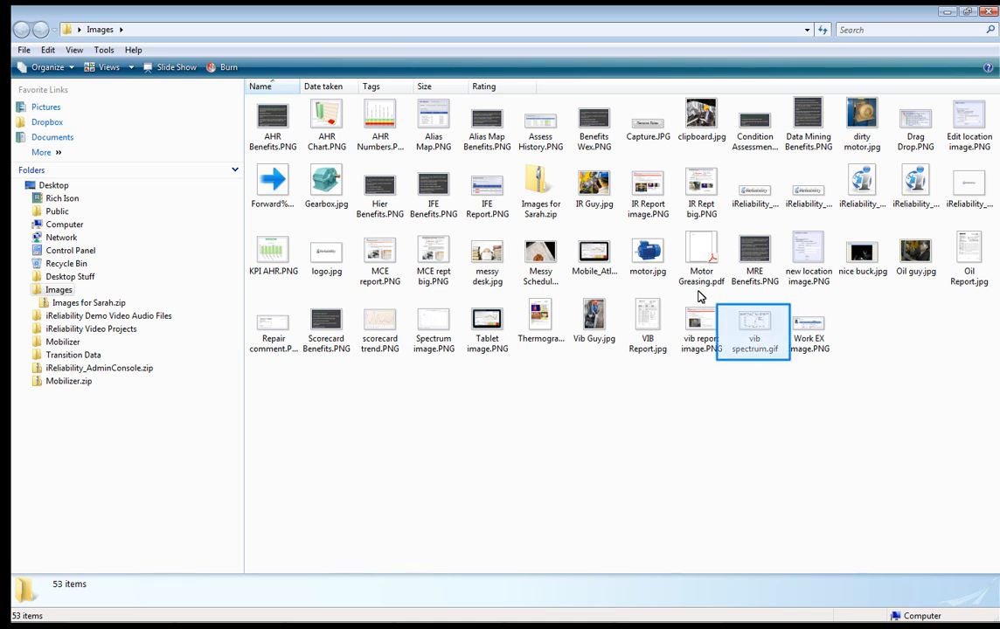
double_click(752, 347)
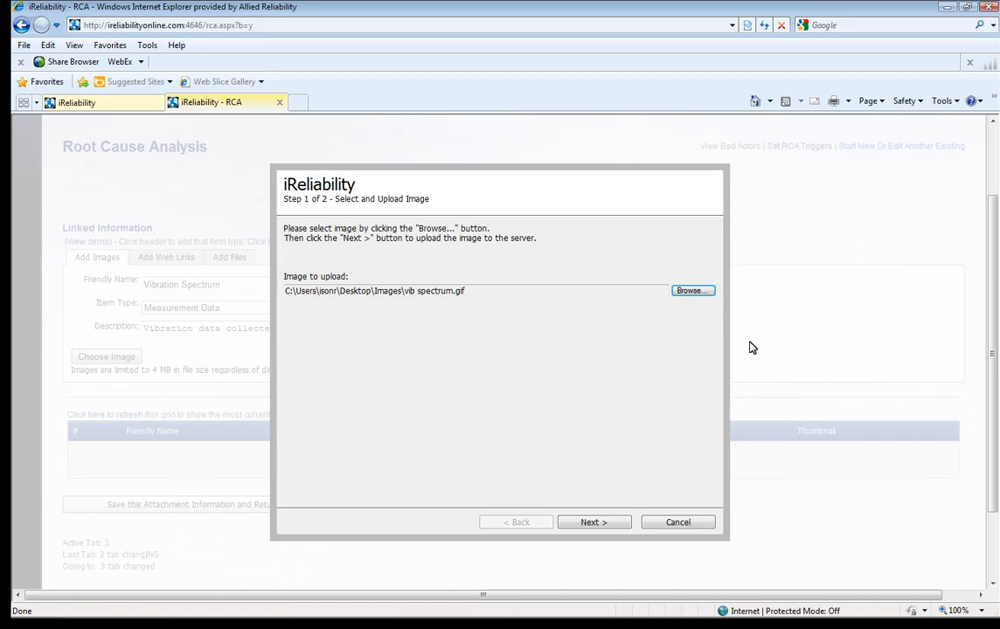
click(603, 524)
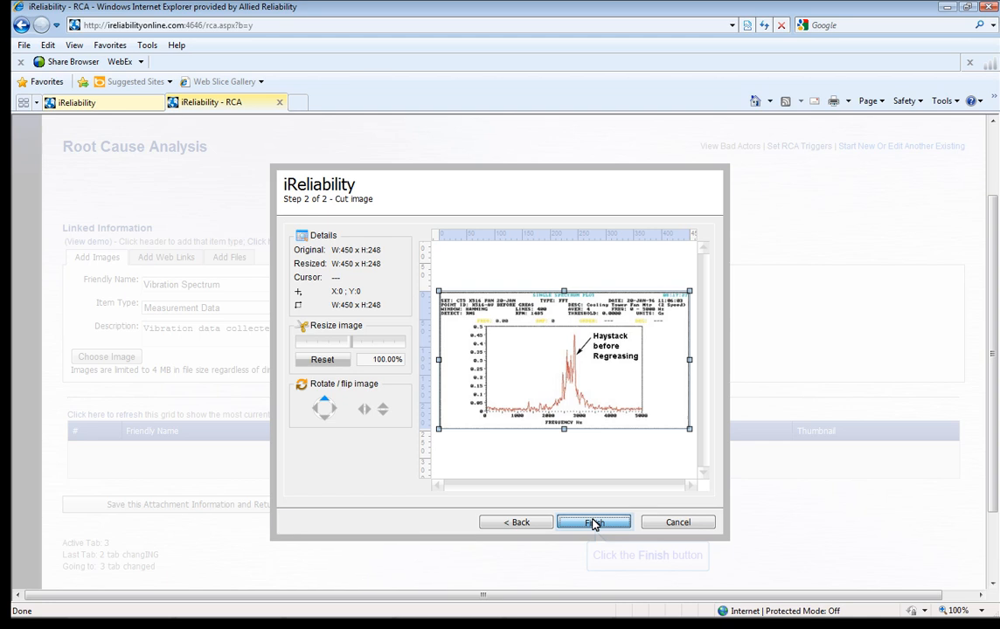
click(593, 523)
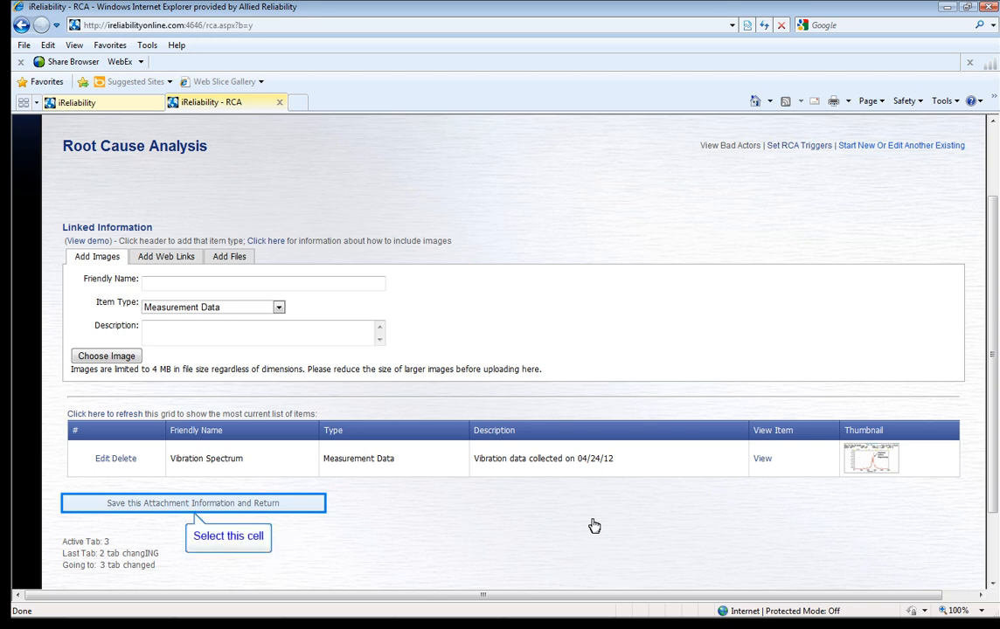
click(296, 505)
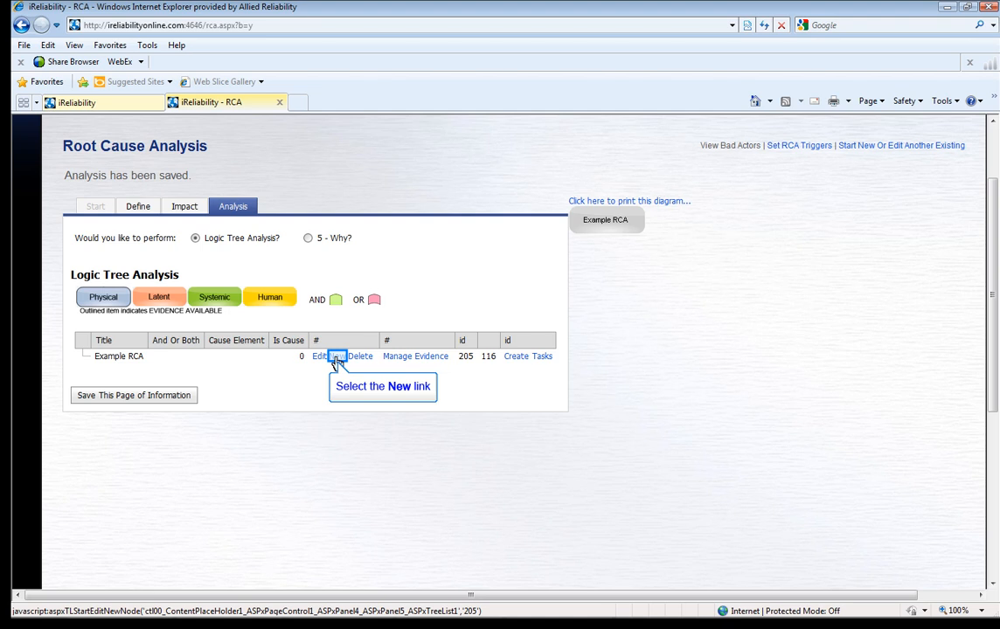
Add the Physical cause "Bearing Failed" under Example RCA in the logic tree, with the explanation "Bearing on the air end locked up".
click(336, 358)
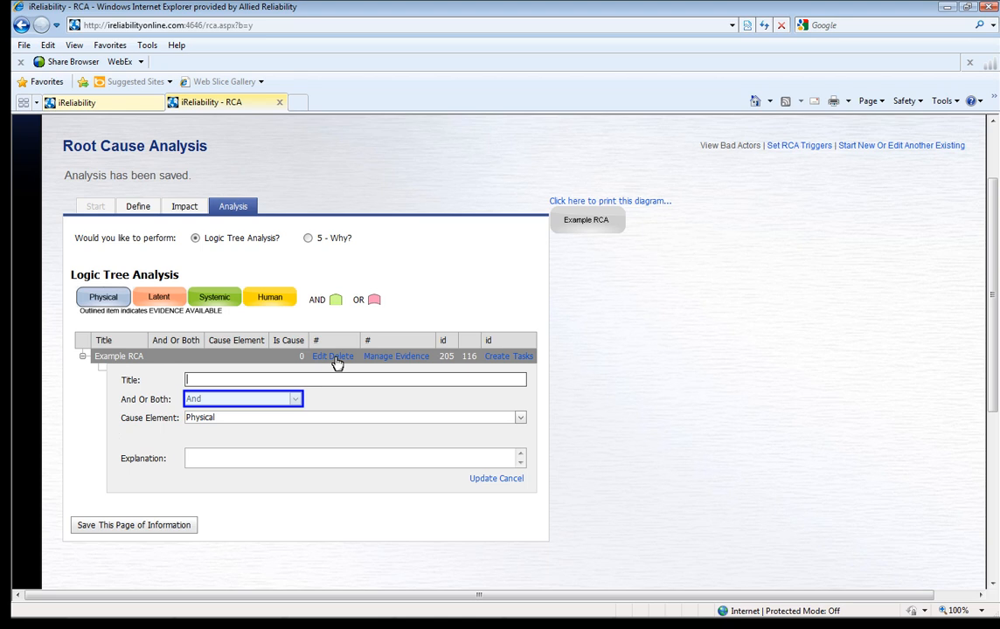
text(Bea)
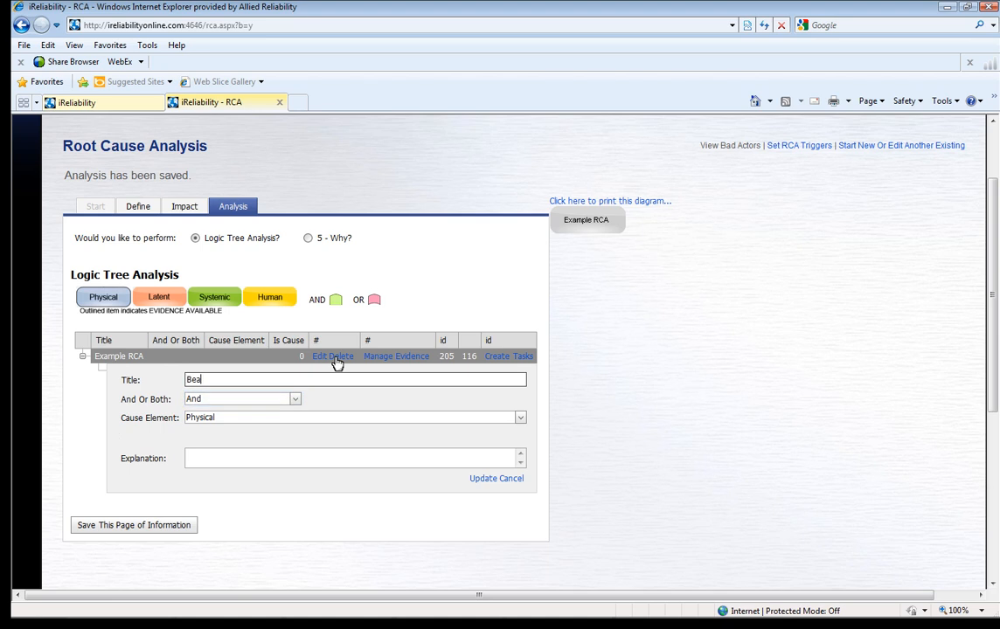
text(ring Failed)
click(520, 420)
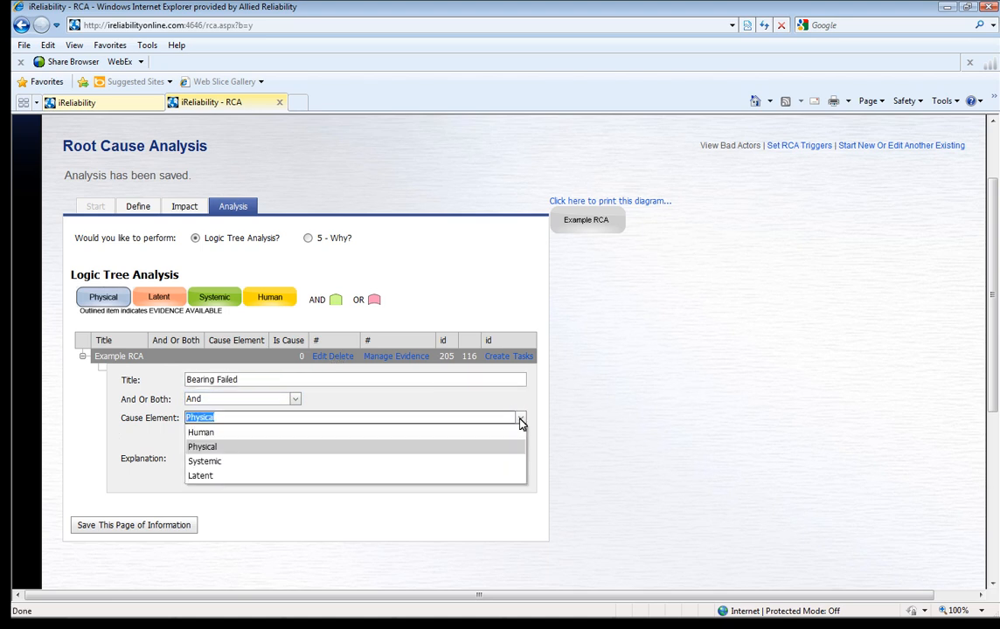
click(482, 447)
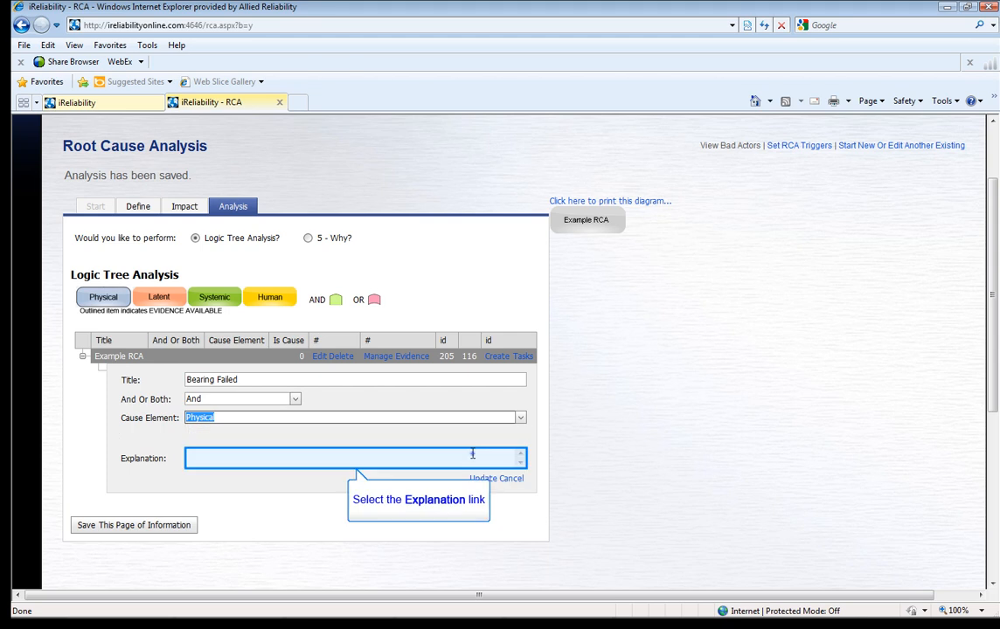
text(Bearing on the )
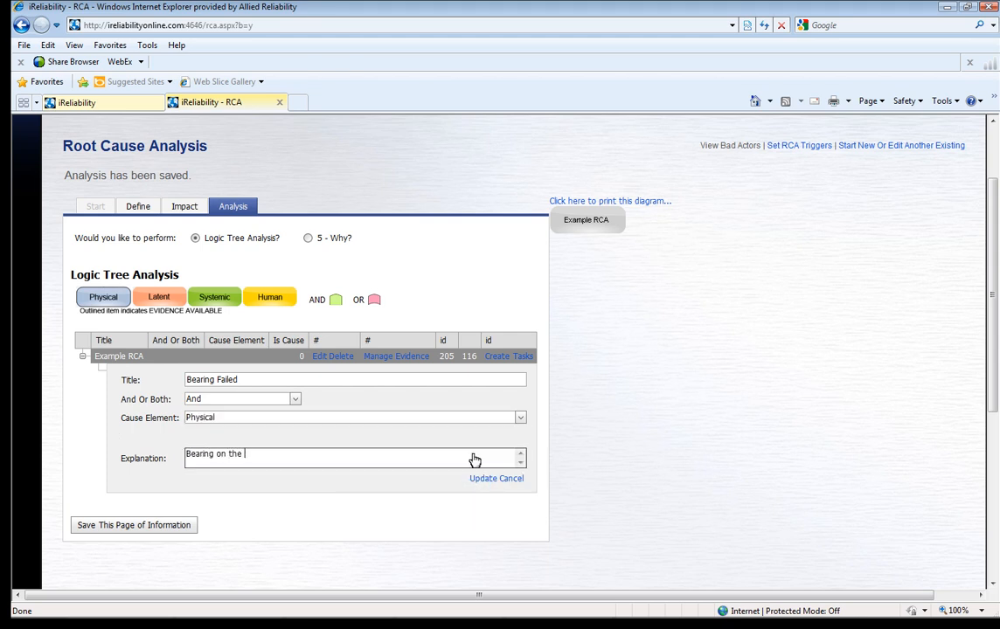
text(air end locked up)
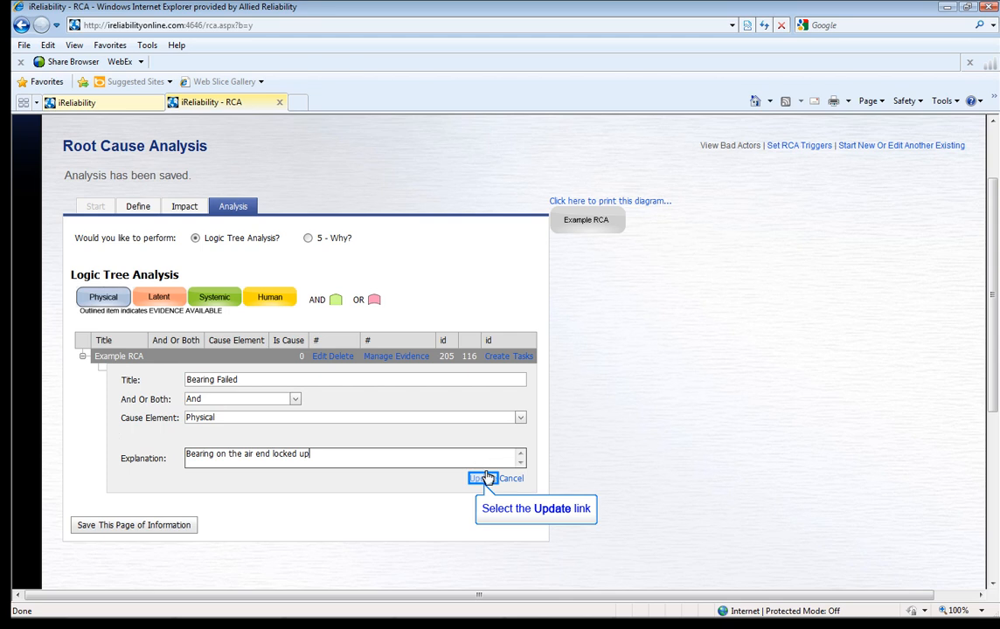
click(486, 480)
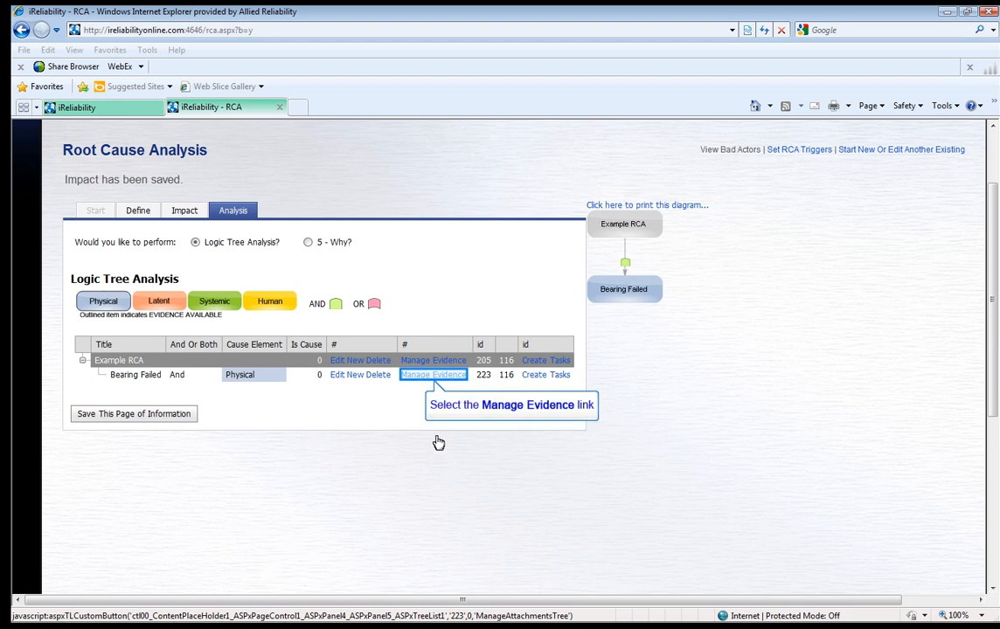
Add the Physical cause "Lack of lube" beneath Bearing Failed, with the explanation "No lube in bearing".
click(431, 381)
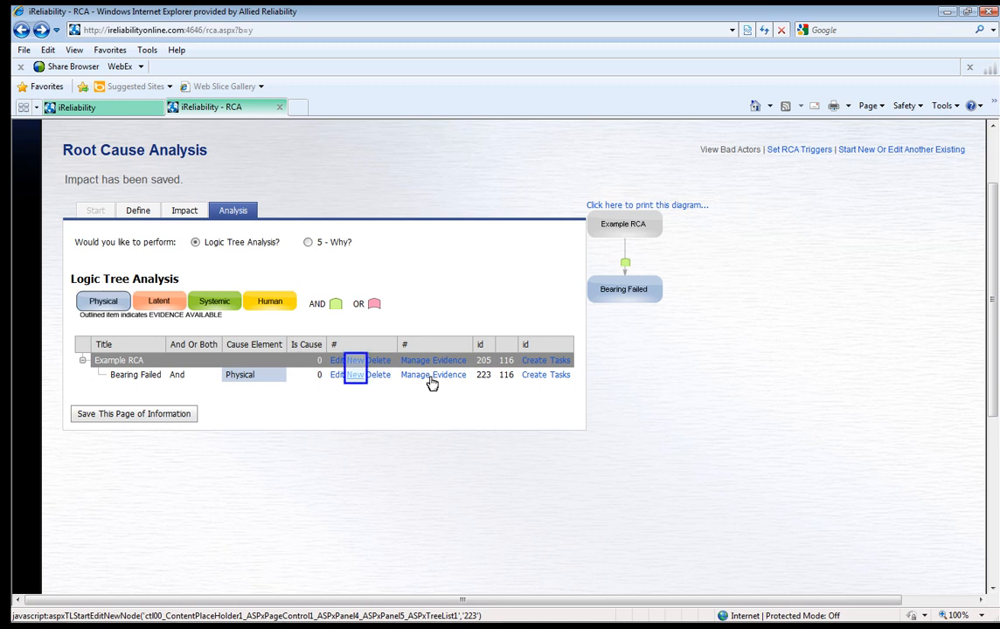
click(357, 376)
text(Lack)
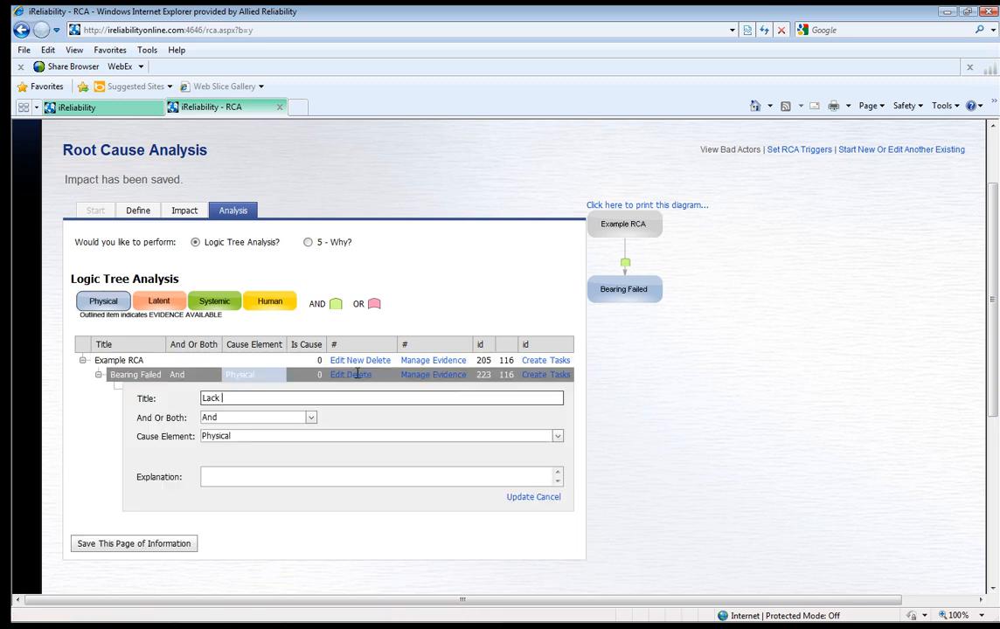
text( of lube)
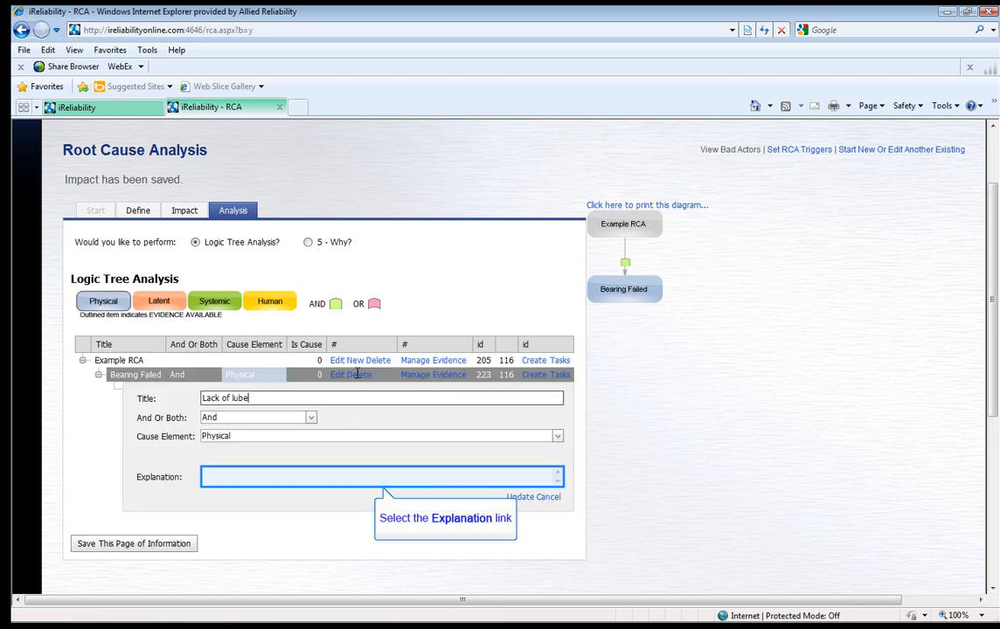
click(466, 477)
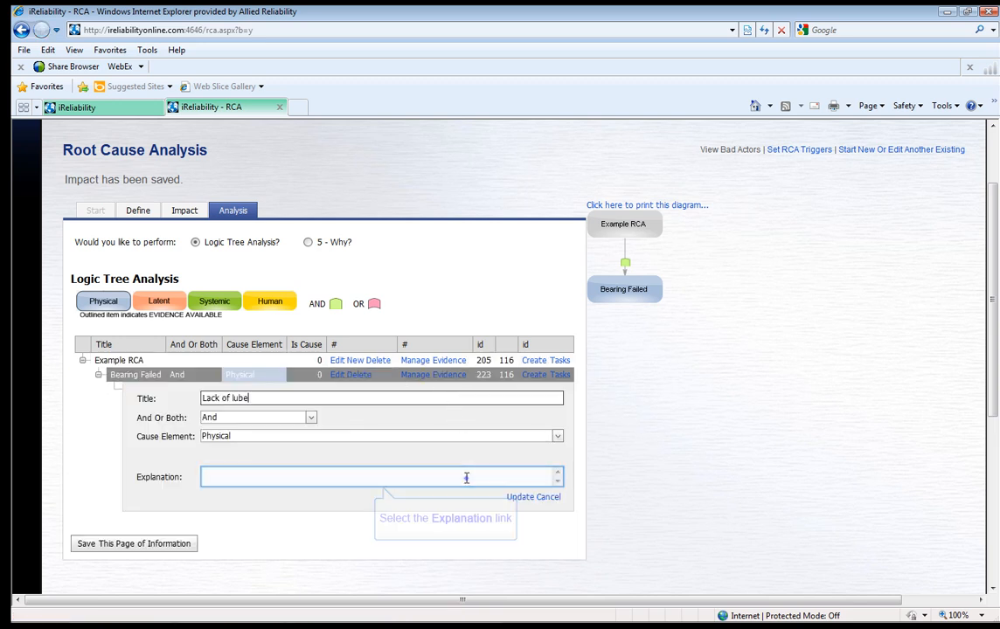
text(No lube in bear)
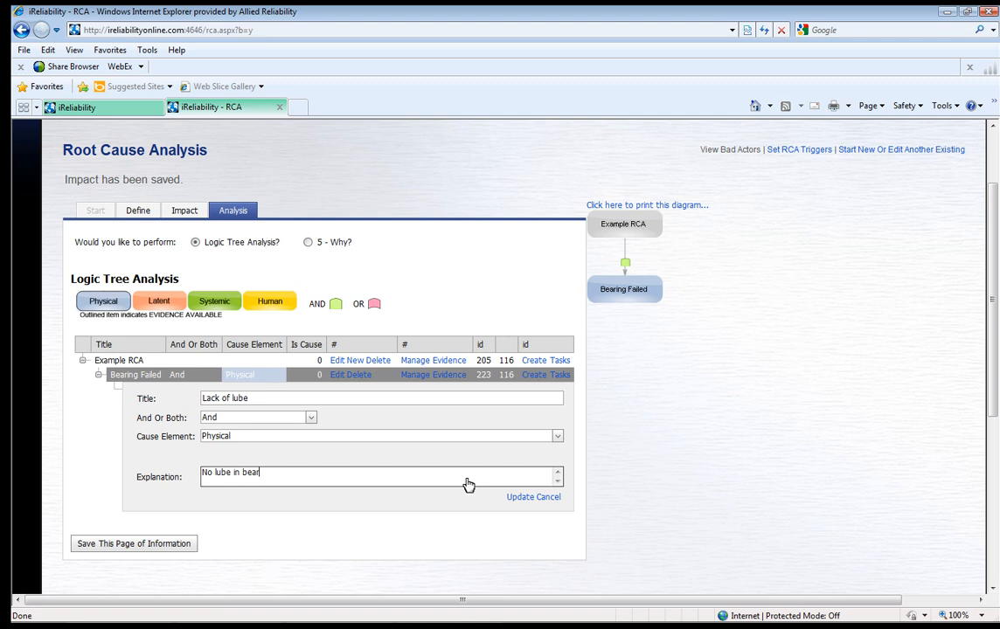
text(ing)
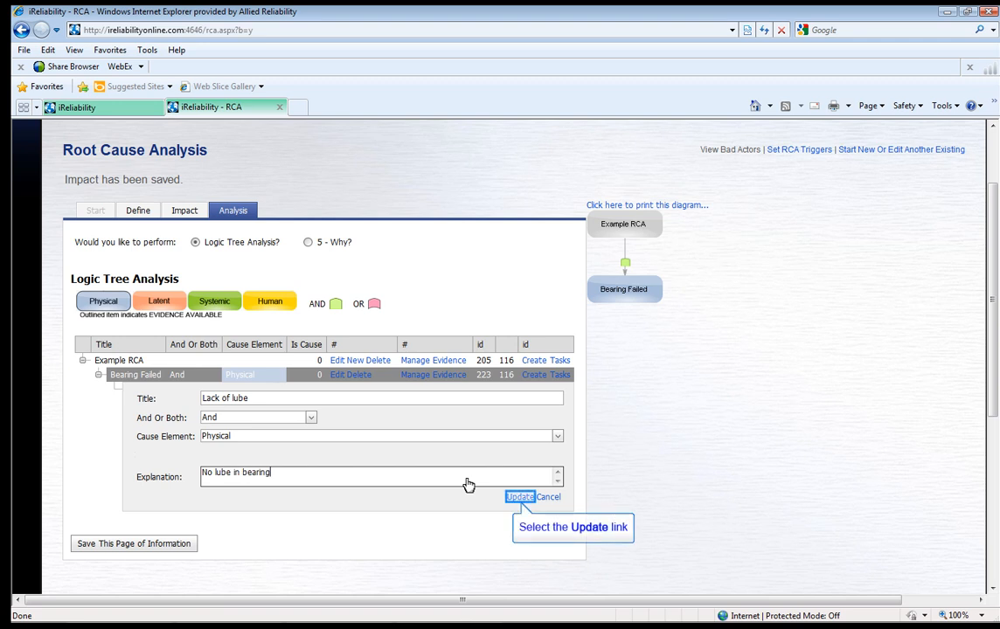
click(524, 498)
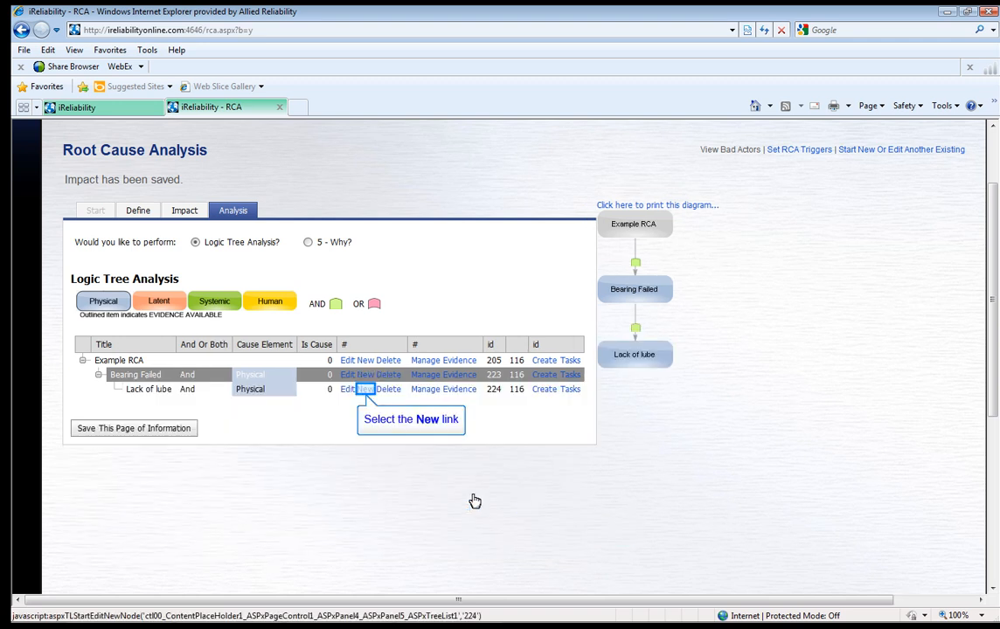
Add the cause "Proper lube not in store" beneath Lack of lube, with Systemic as its cause element.
click(365, 390)
text(Prop)
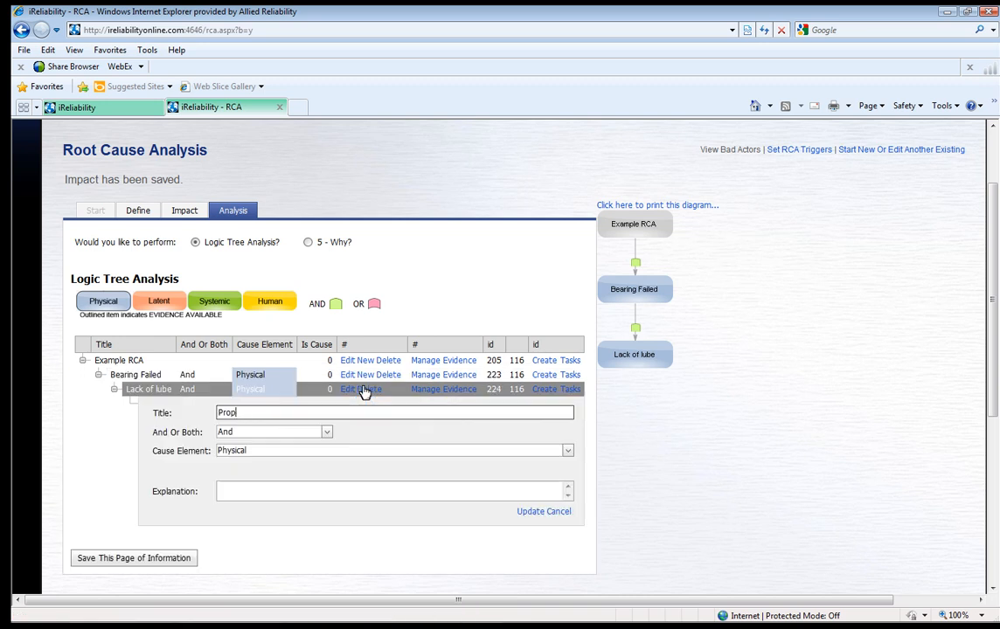
text(er lube not ln store)
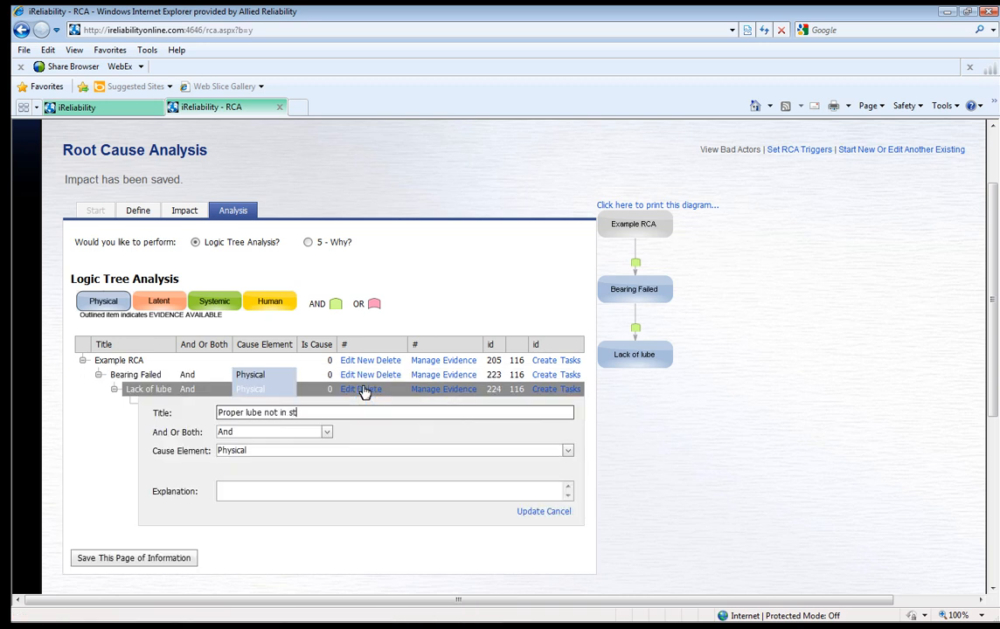
click(568, 451)
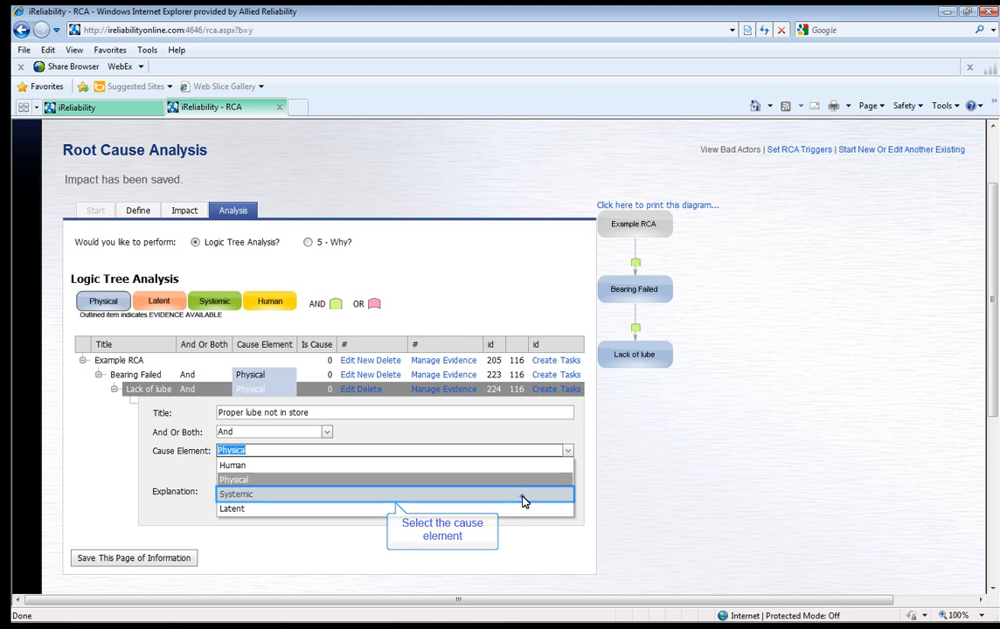
click(524, 495)
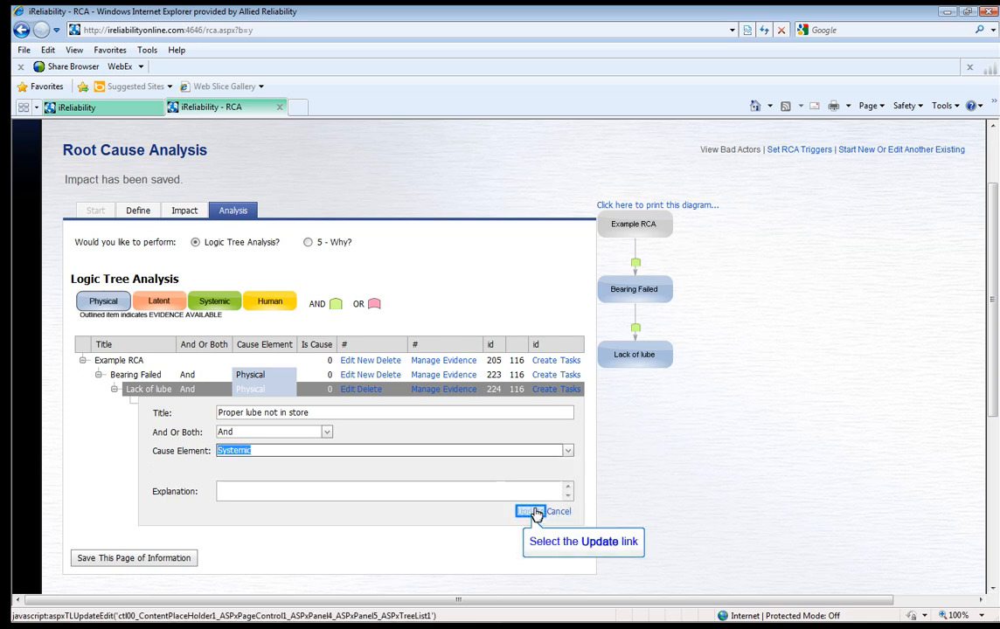
click(535, 513)
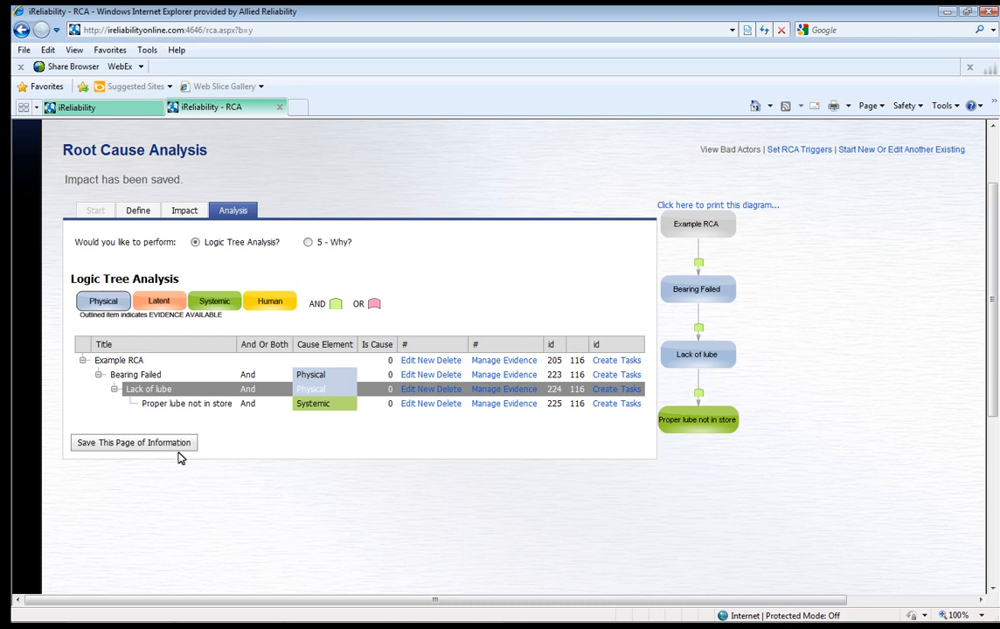
Move the Lack of lube cause directly under Example RCA and open task creation for it.
drag(146, 389, 120, 362)
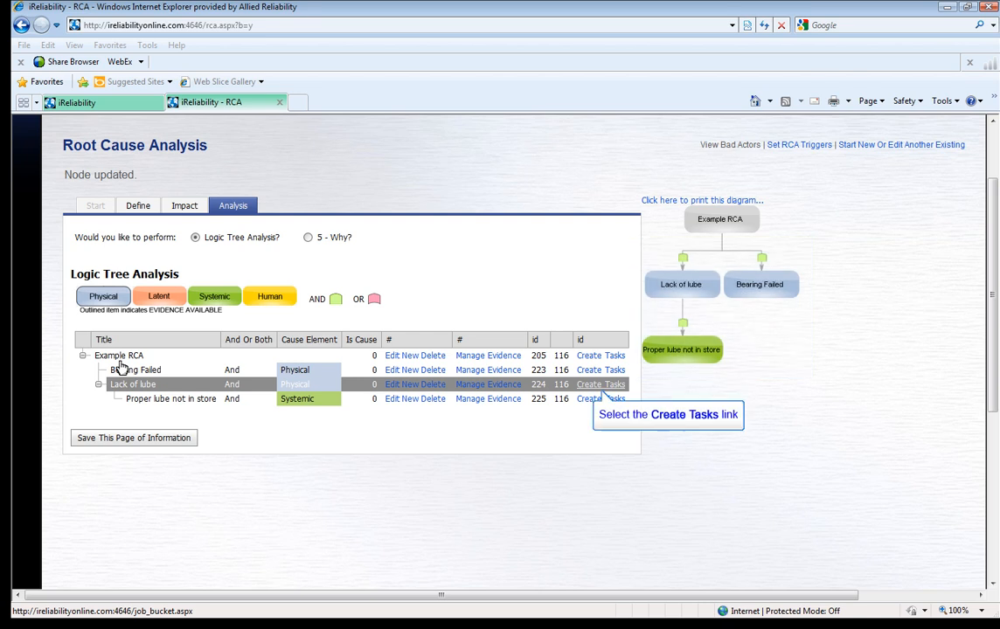
click(585, 387)
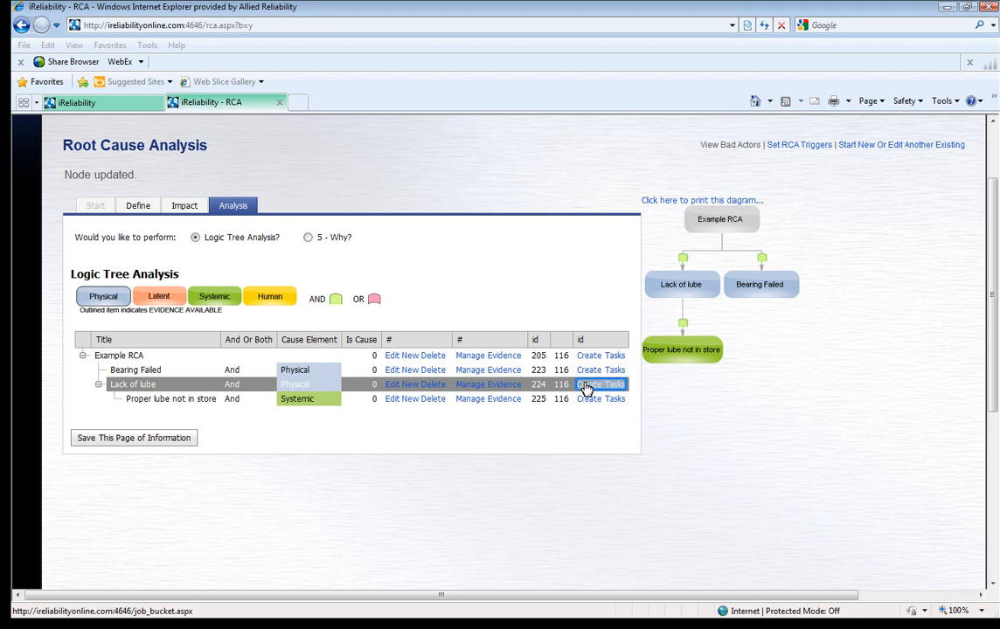